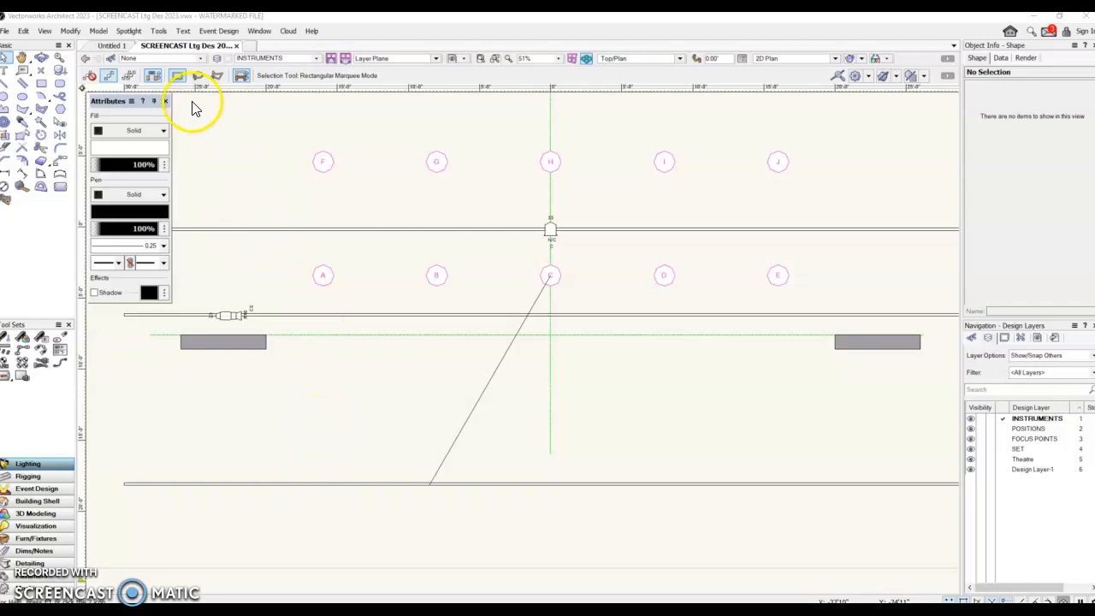
# Check which label legend is active in the Label Legend Manager and close the manager.
pyautogui.click(128, 33)
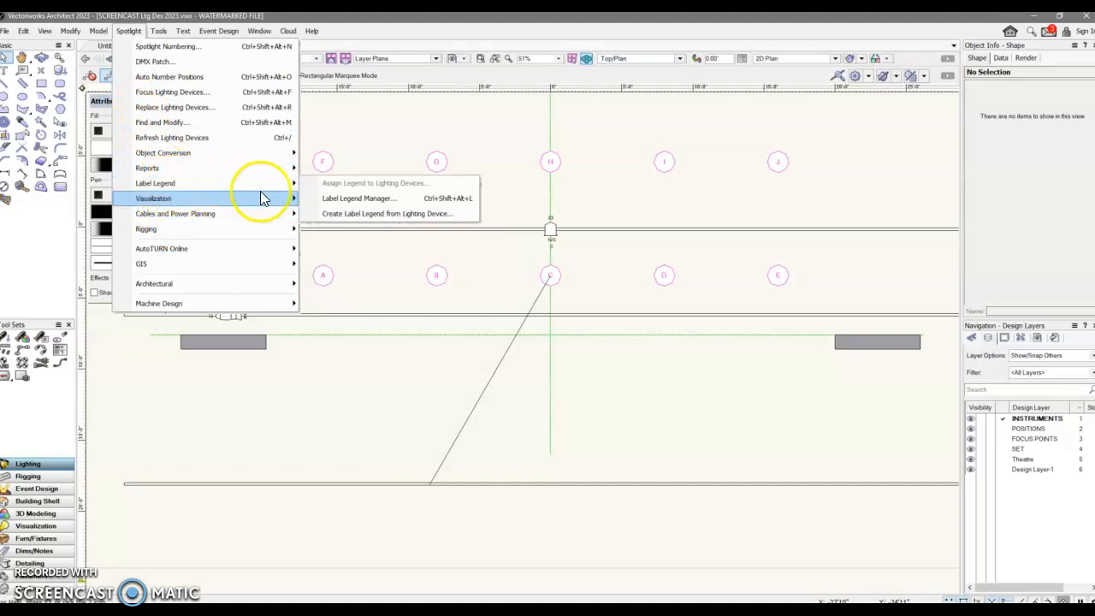
pyautogui.click(327, 197)
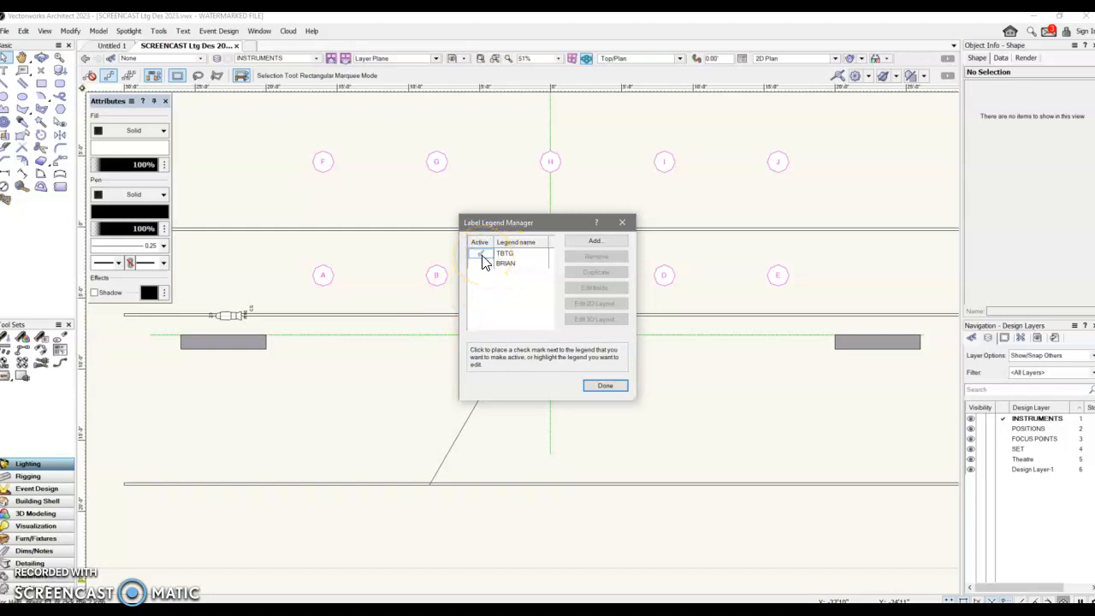
pyautogui.click(596, 387)
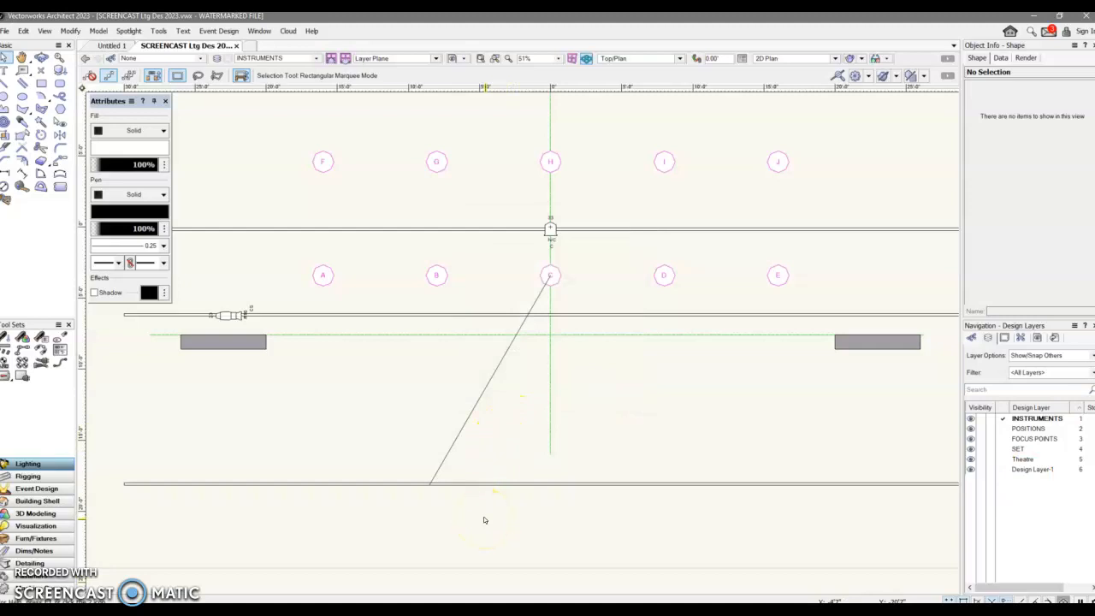
pyautogui.click(340, 373)
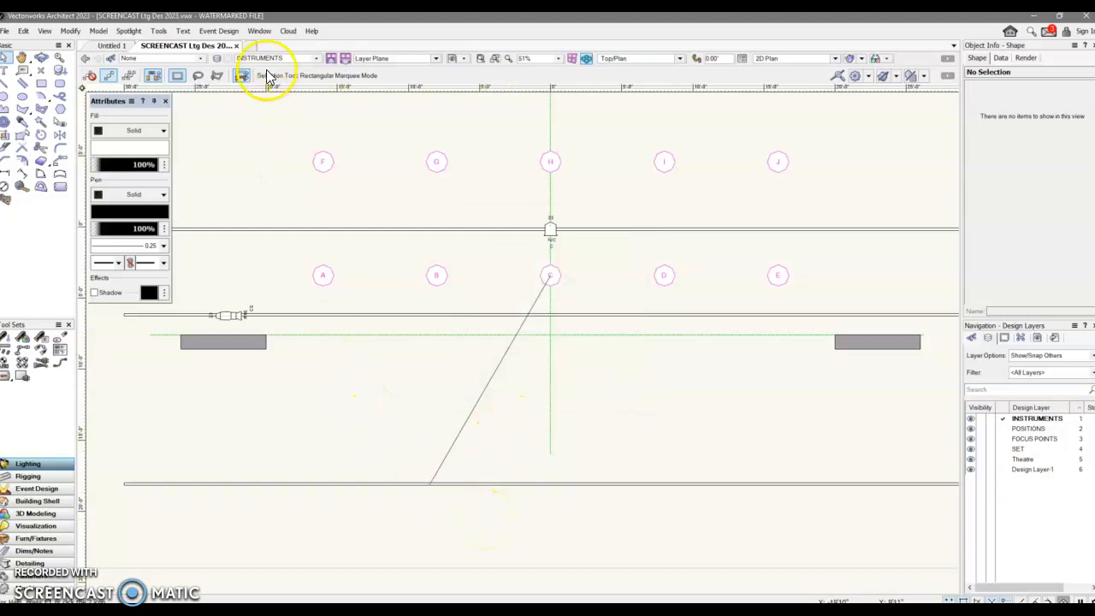
# Show the Resource Manager palette and set it to auto-hide.
pyautogui.click(260, 31)
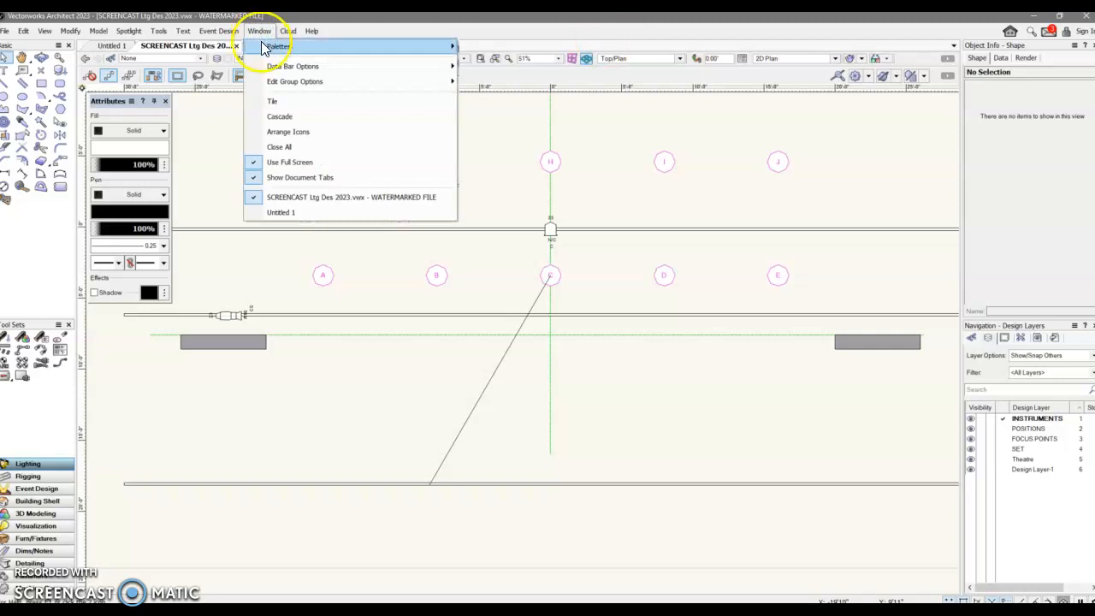
pyautogui.moveTo(379, 51)
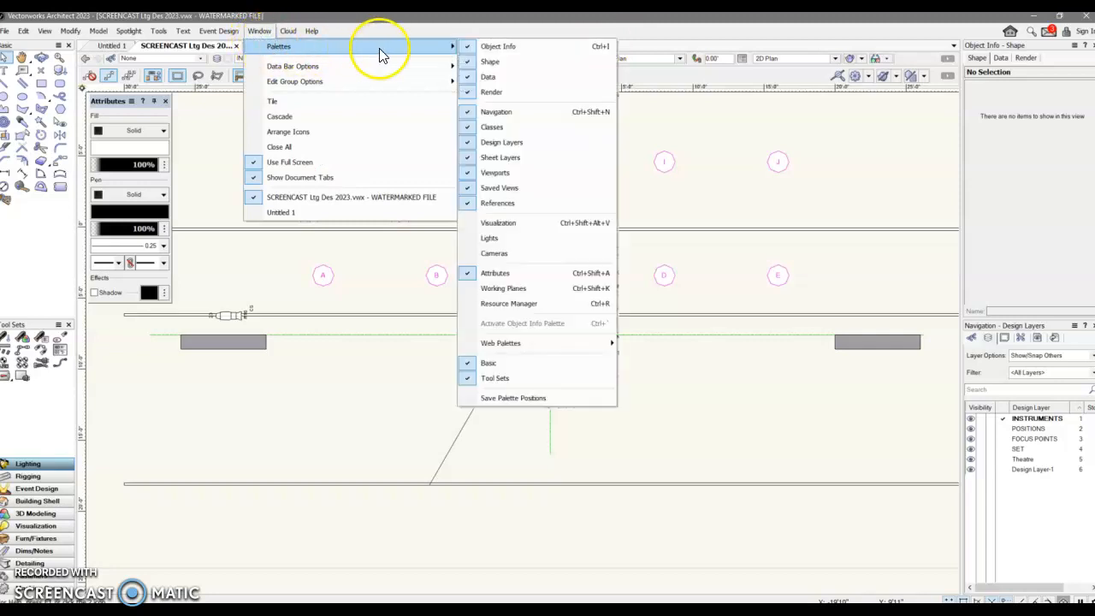
pyautogui.click(508, 304)
pyautogui.click(564, 452)
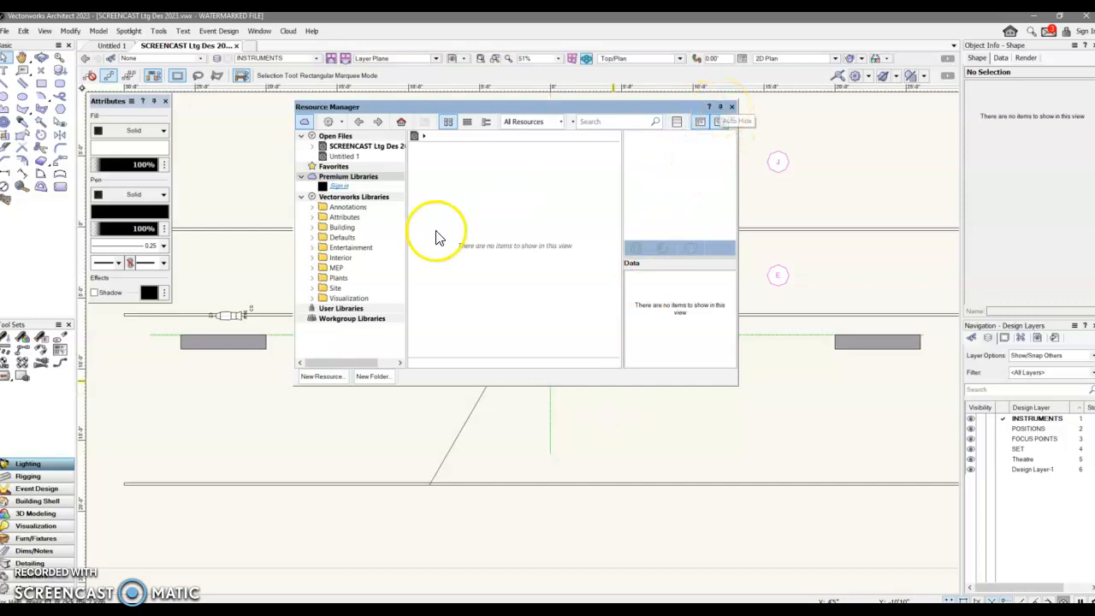
pyautogui.click(721, 108)
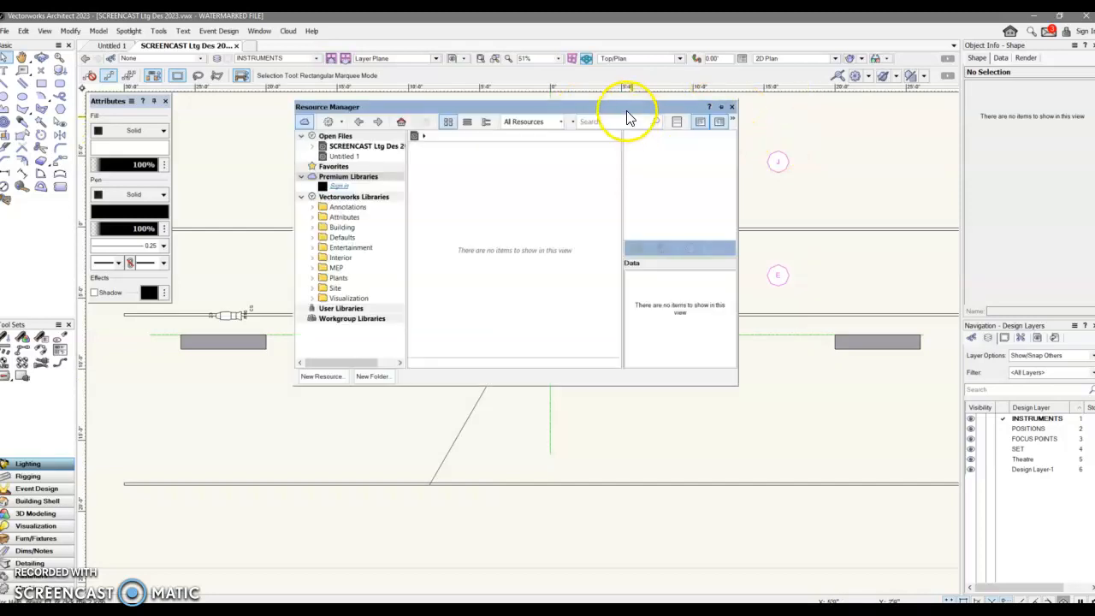
pyautogui.moveTo(667, 110)
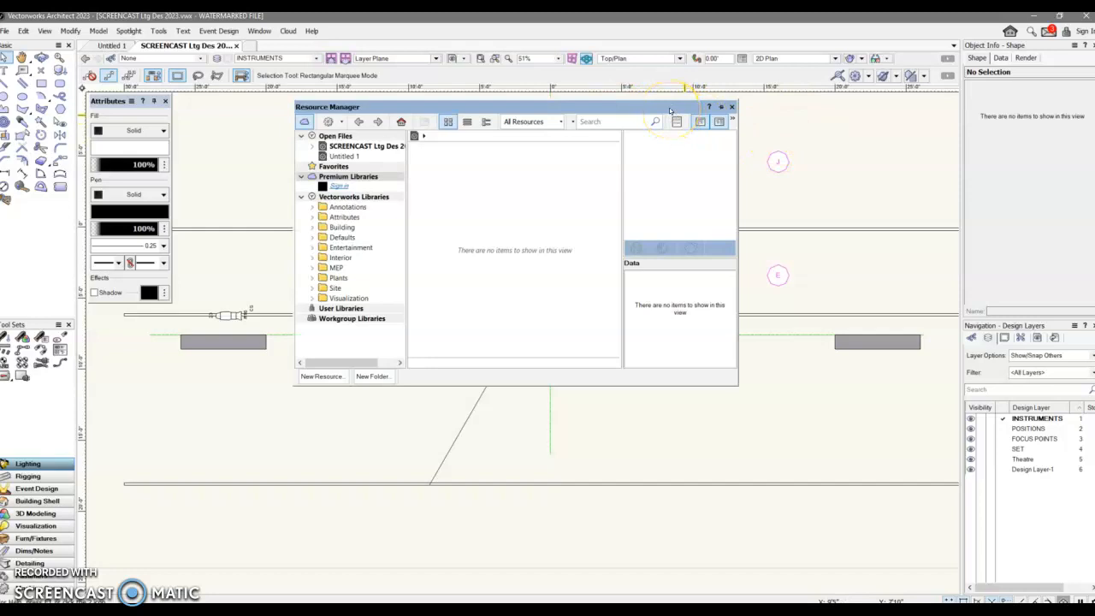
# Browse the Vectorworks Libraries in the Resource Manager, expanding Entertainment and its Lighting Instruments folder.
pyautogui.click(312, 248)
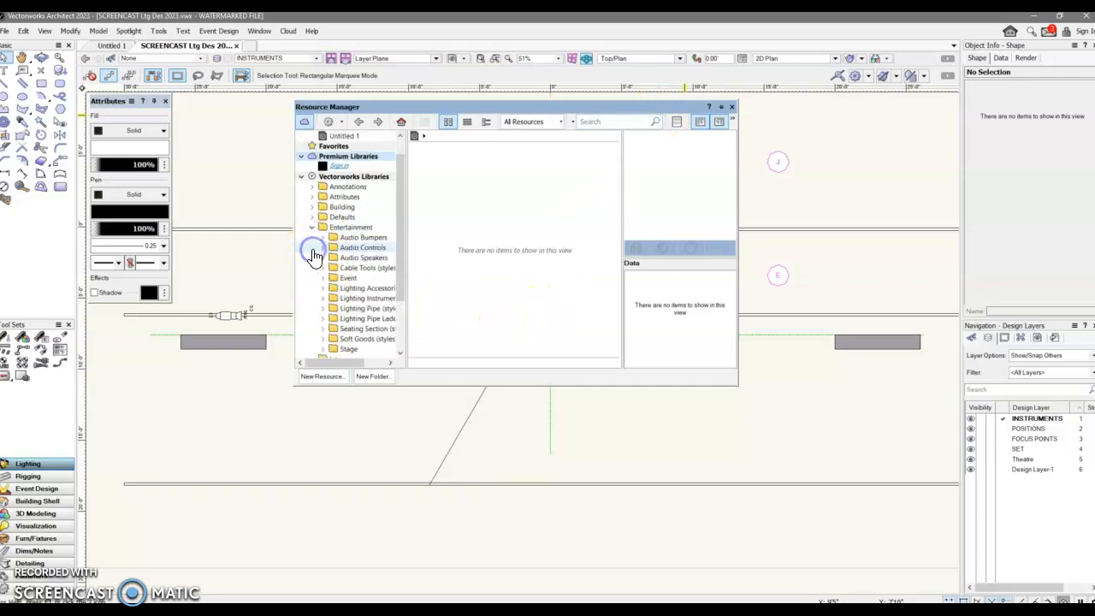
pyautogui.click(324, 298)
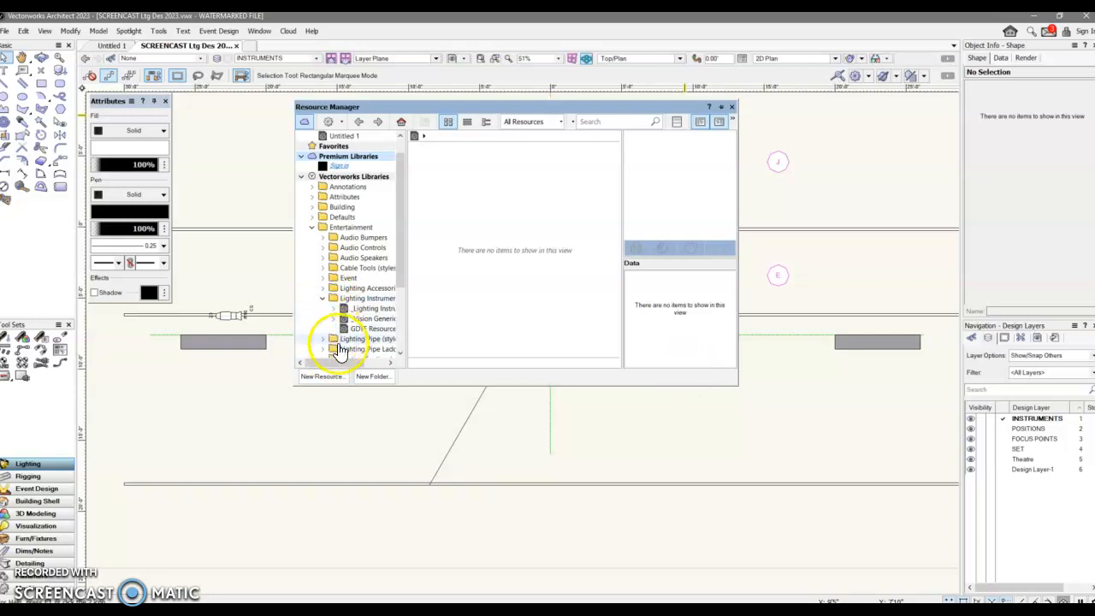
pyautogui.scroll(-2, 339, 353)
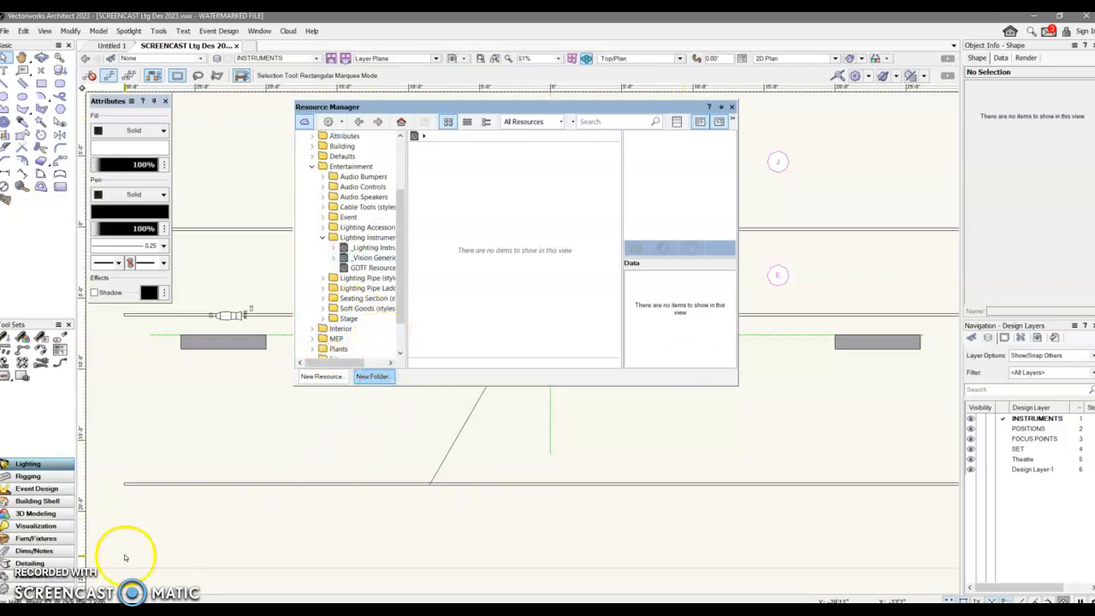
pyautogui.click(349, 412)
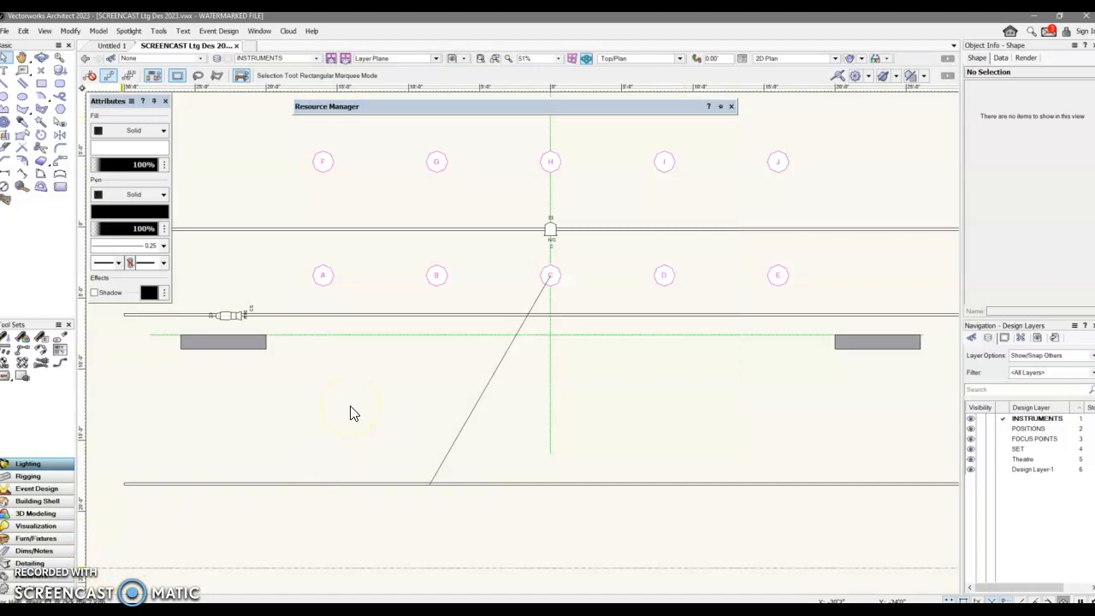
# Insert a Light Instr ETC Source 4 19deg from the file's resources on the COVE 1 pipe at the diagonal line's end, aimed straight upstage.
pyautogui.click(493, 107)
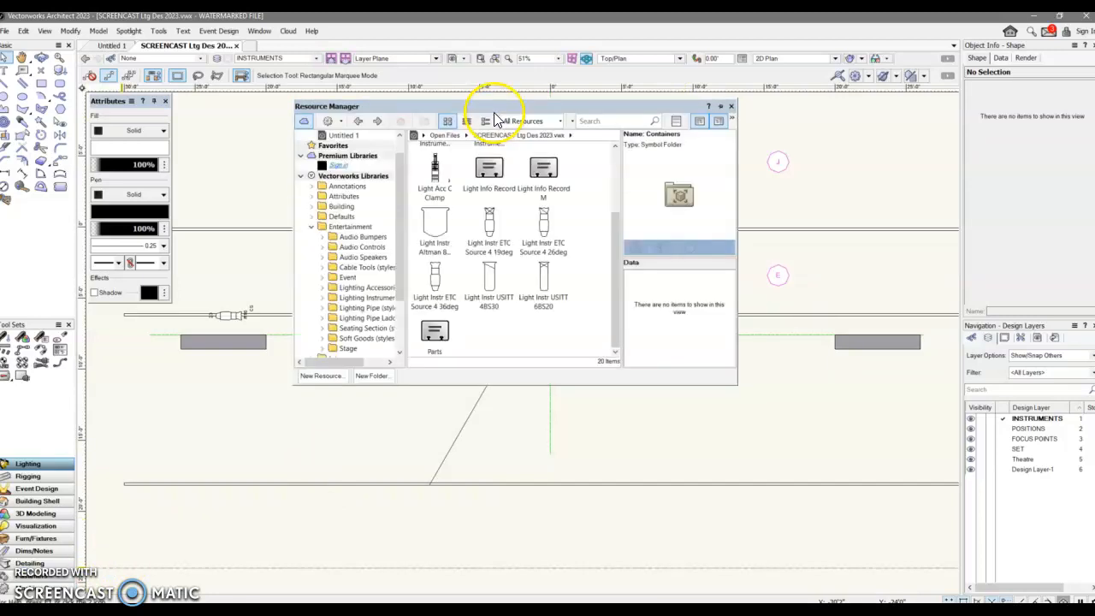
pyautogui.click(489, 228)
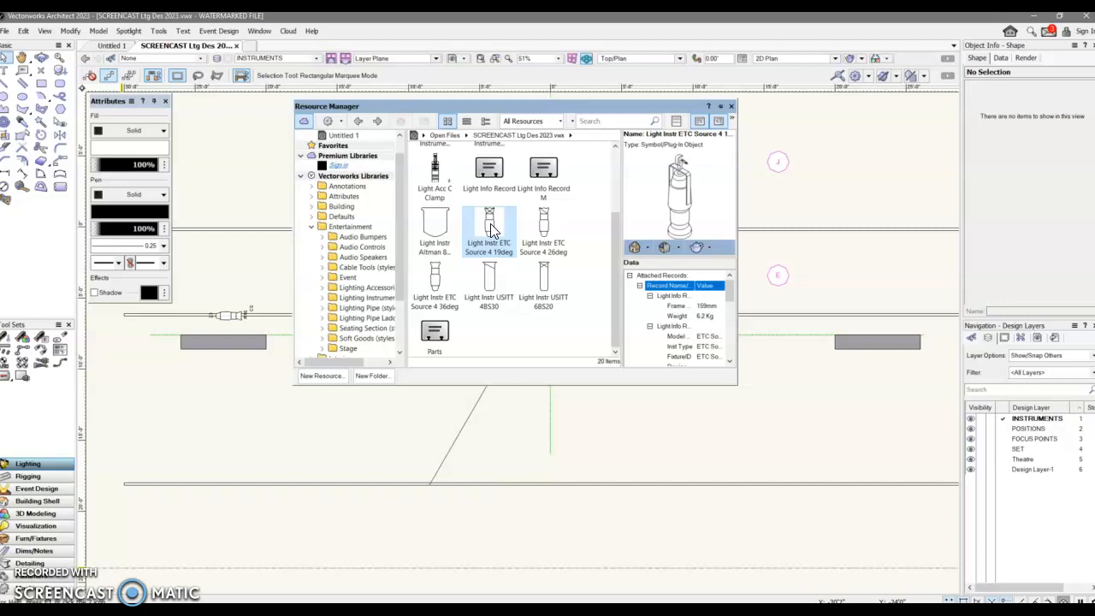
pyautogui.doubleClick(490, 228)
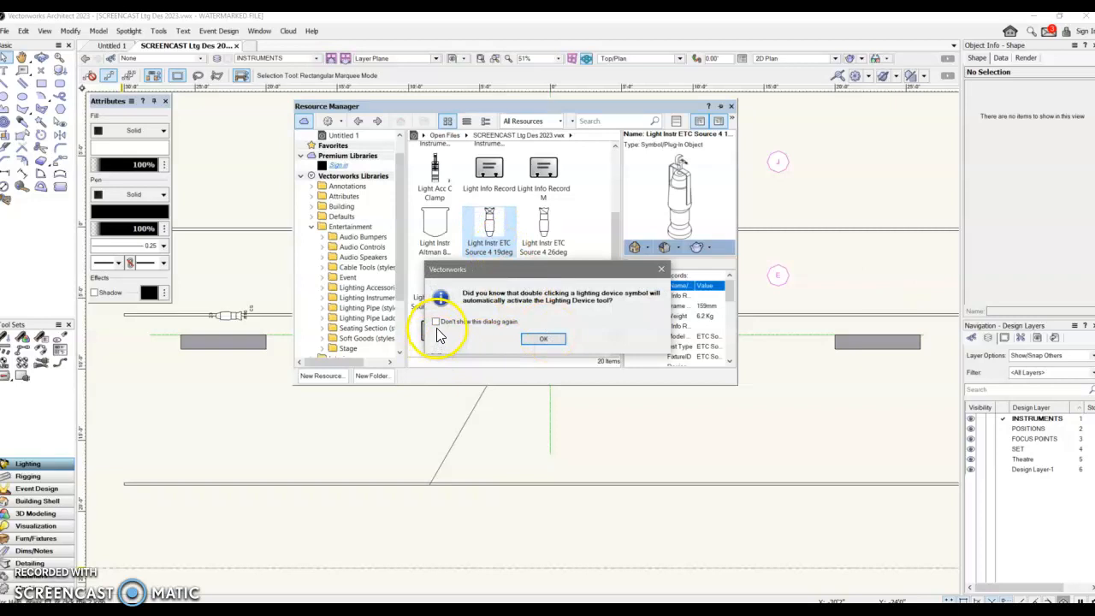
pyautogui.click(527, 340)
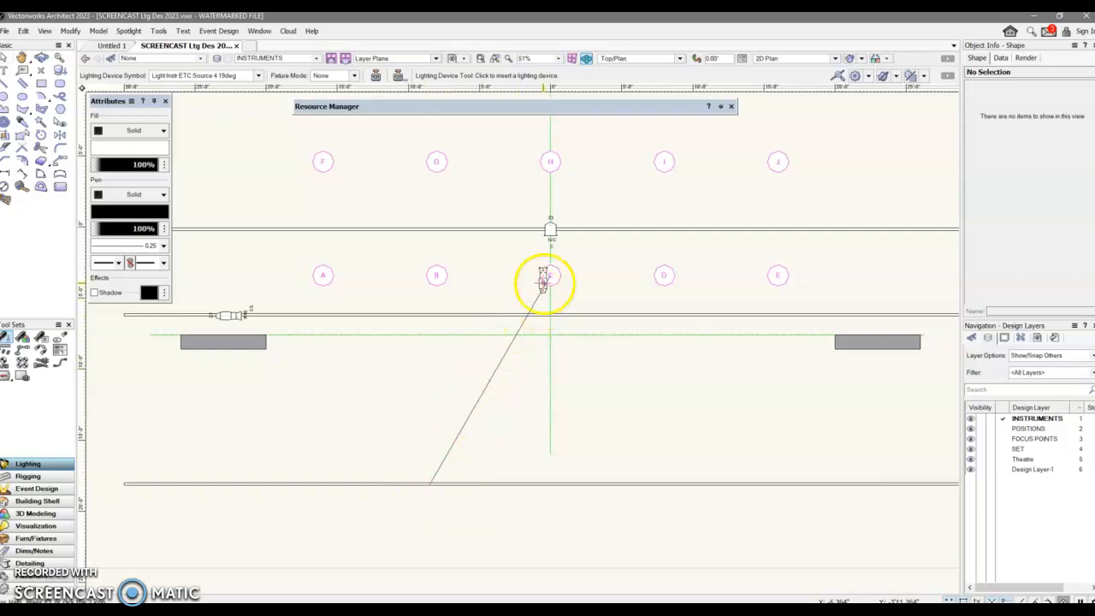
pyautogui.click(429, 479)
pyautogui.click(437, 455)
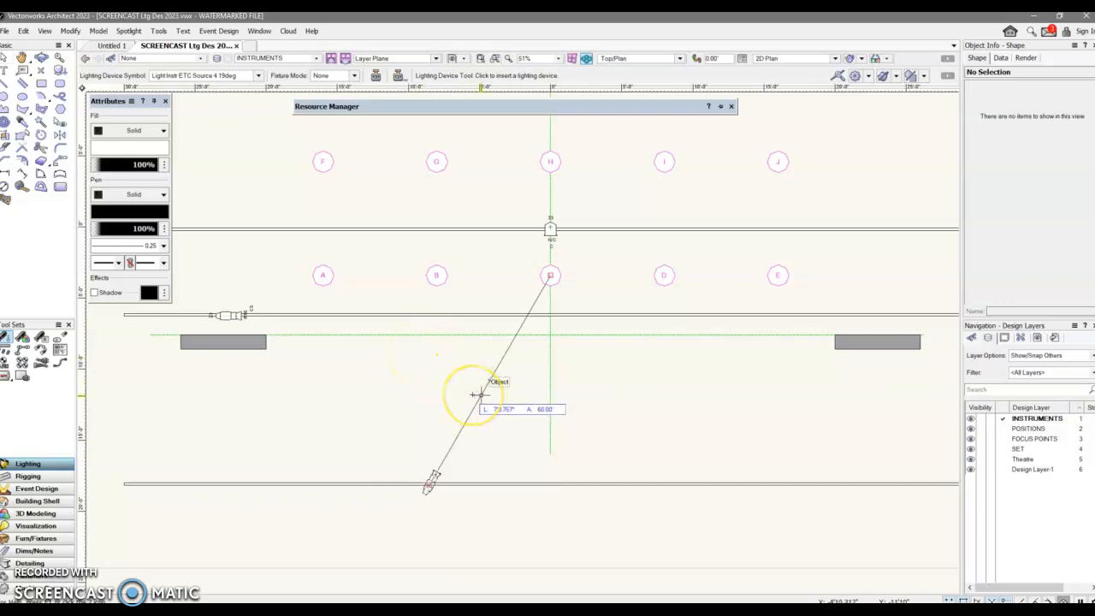
pyautogui.click(423, 374)
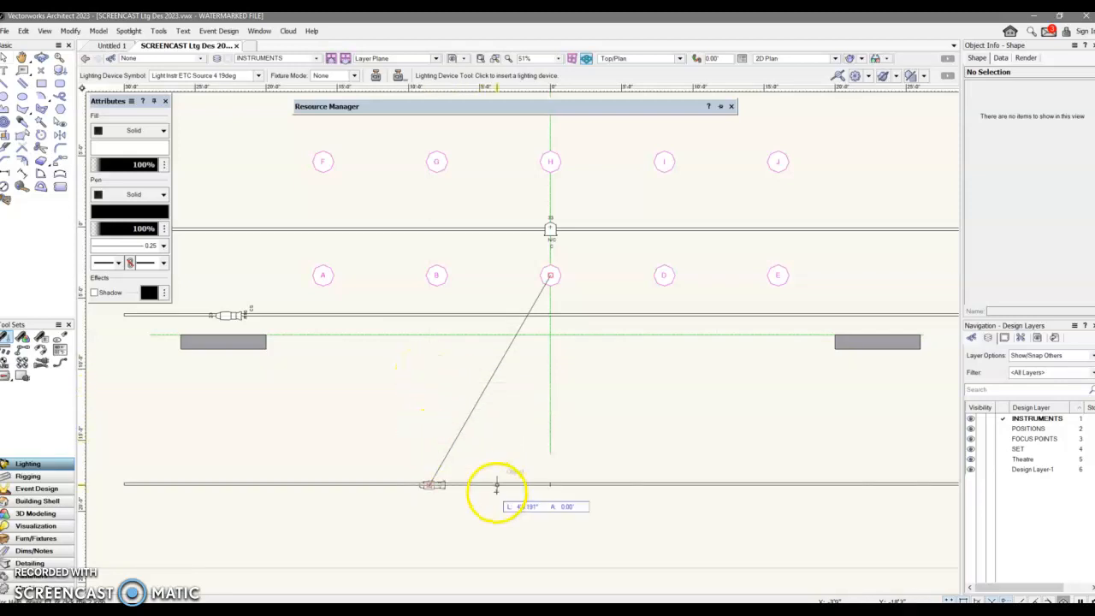
pyautogui.click(428, 440)
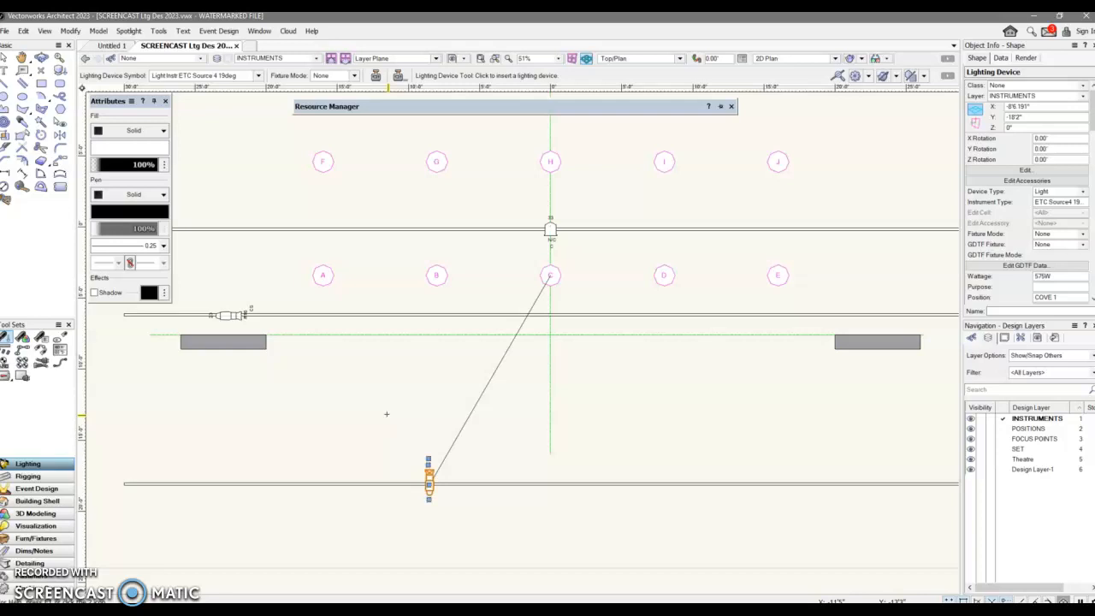
# Duplicate the placed lighting device and move the copy along COVE 1 with an X offset of 8'.
pyautogui.press('x')
pyautogui.click(428, 462)
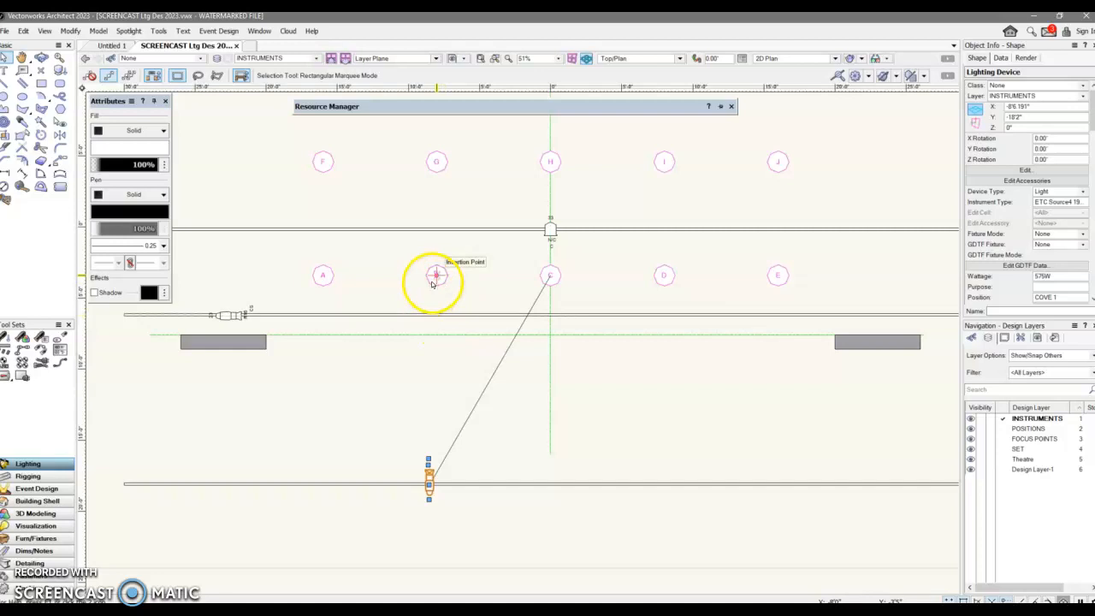
pyautogui.click(550, 277)
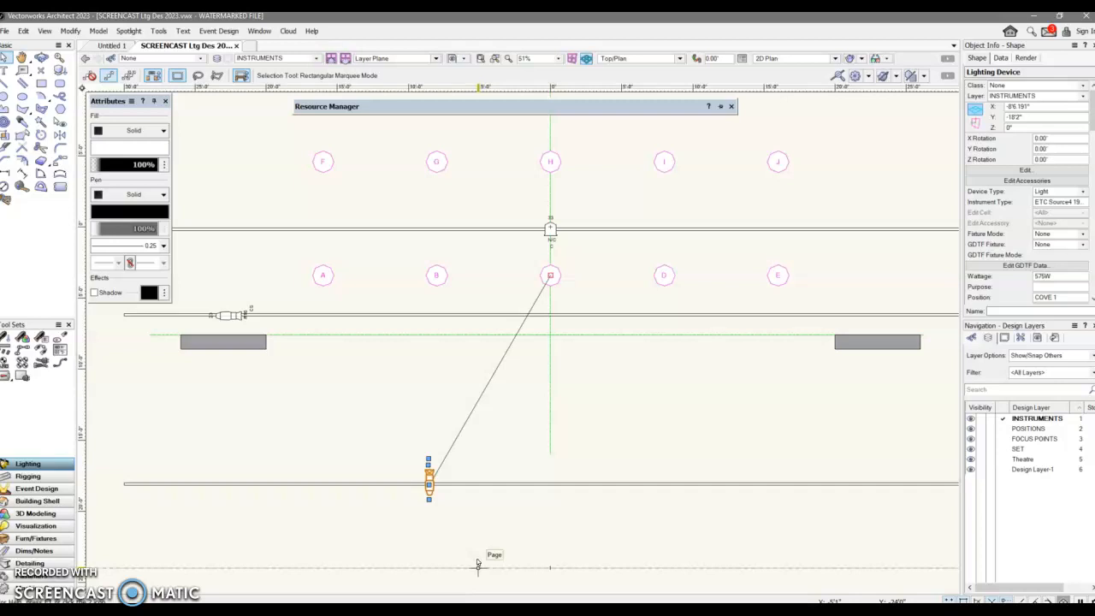
pyautogui.hotkey('ctrl', 'm')
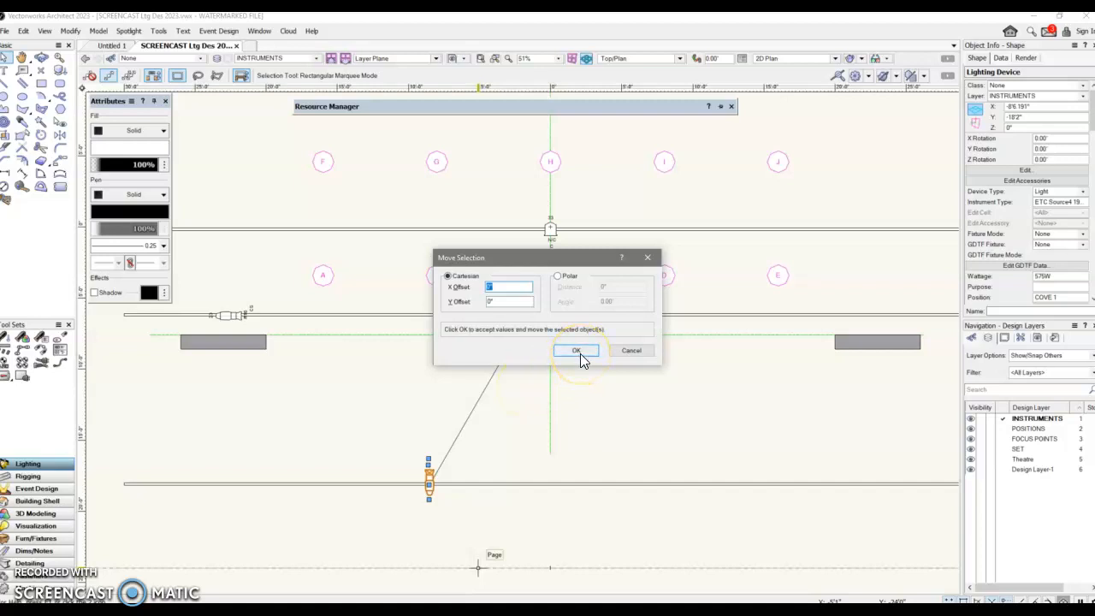
pyautogui.click(487, 288)
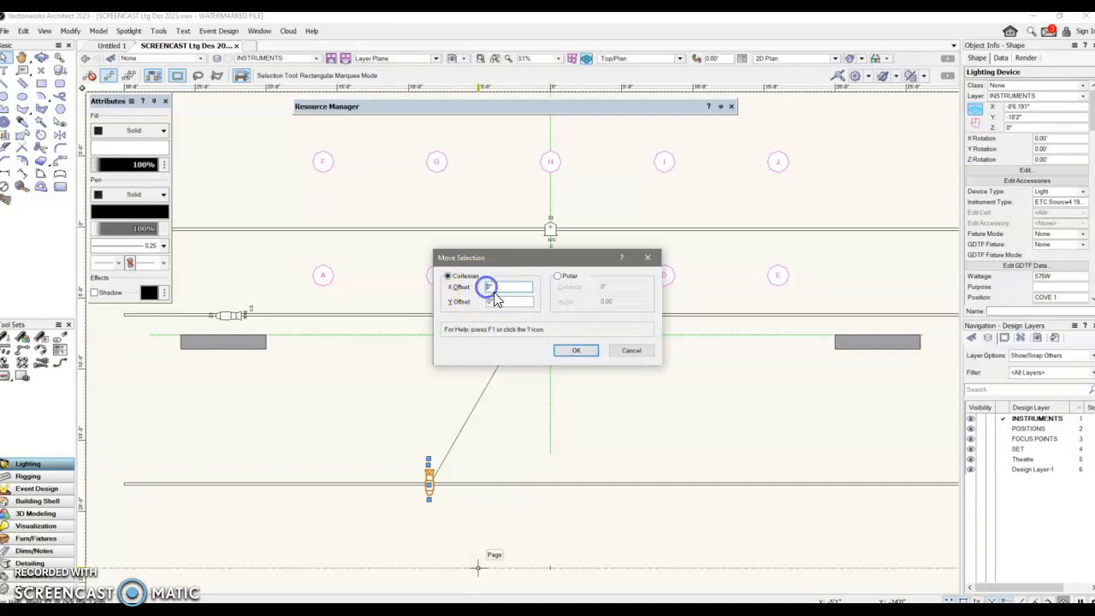
pyautogui.write('8')
pyautogui.click(573, 350)
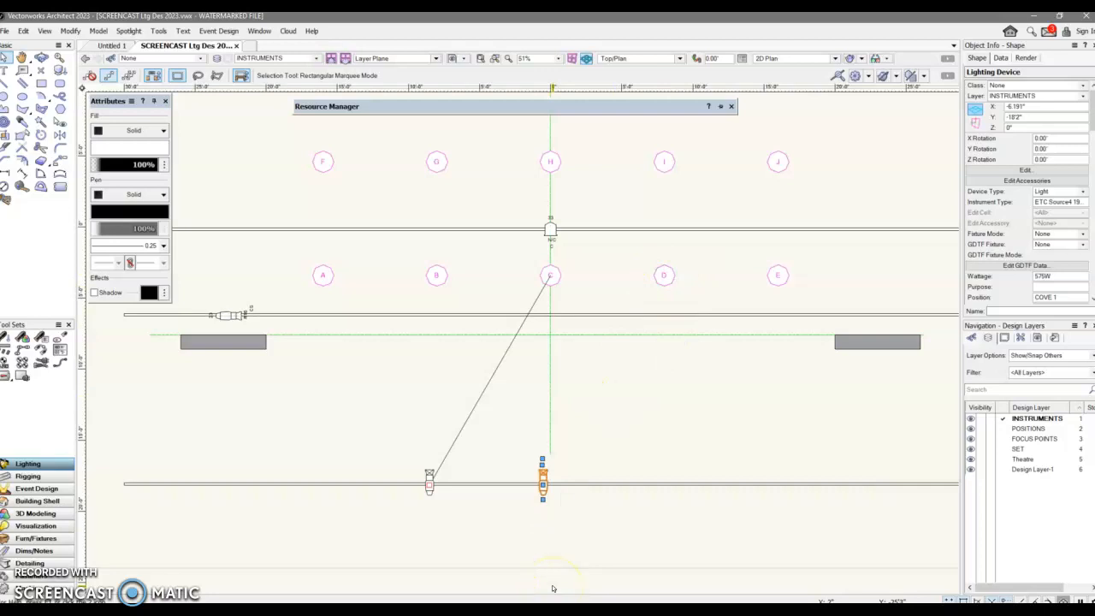
# Duplicate the lighting device beside the centre line and move the new copy by an X offset of 8'0".
pyautogui.scroll(-5, 552, 587)
pyautogui.scroll(2, 485, 371)
pyautogui.scroll(-3, 504, 372)
pyautogui.scroll(-3, 504, 371)
pyautogui.scroll(4, 521, 330)
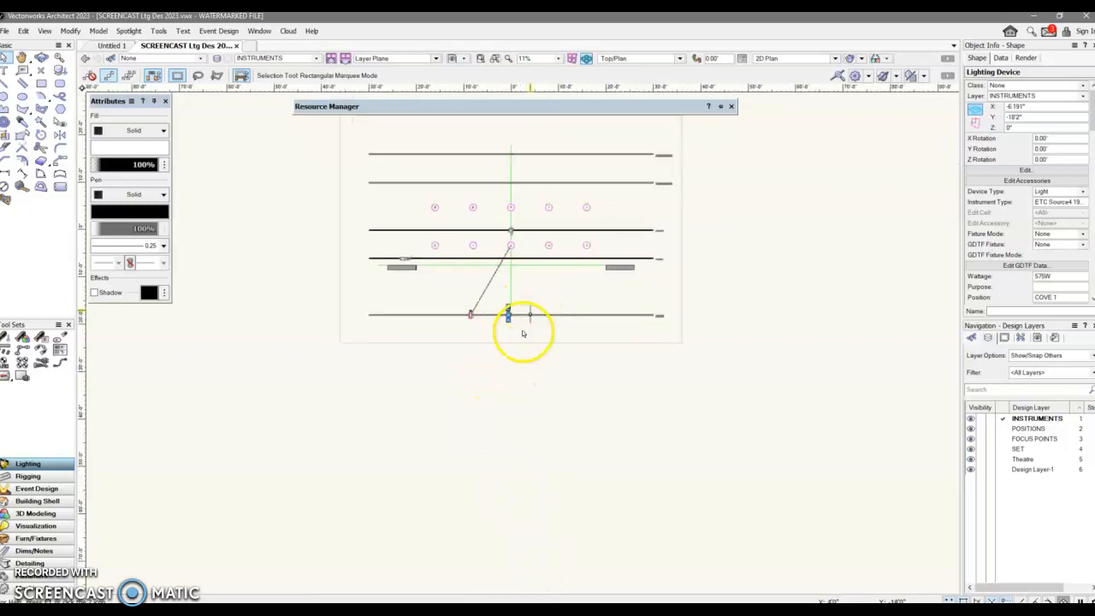
pyautogui.scroll(4, 521, 331)
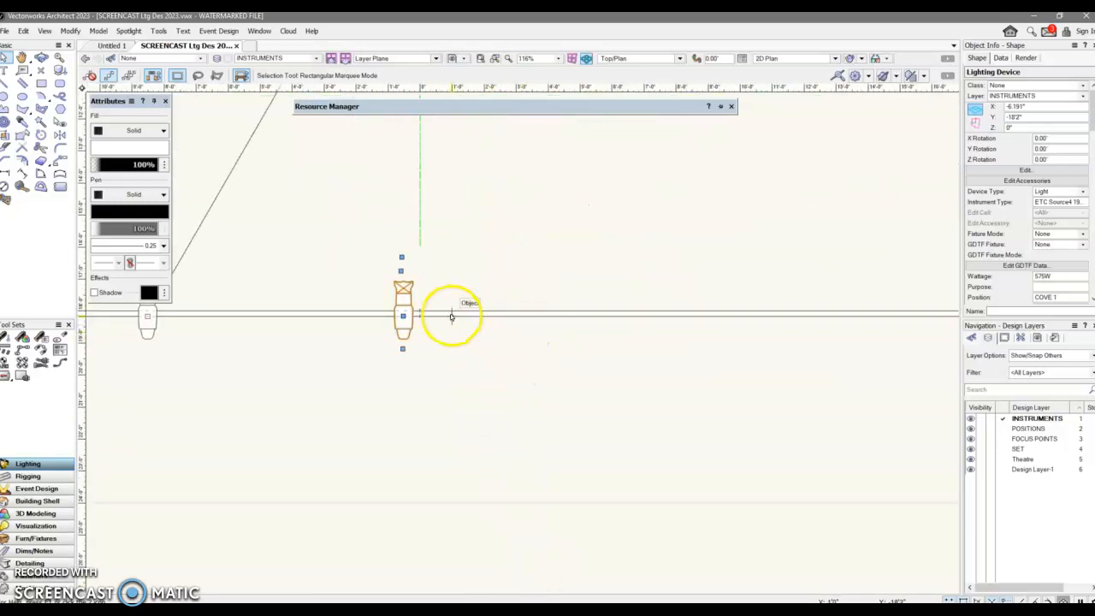
pyautogui.hotkey('ctrl', 'm')
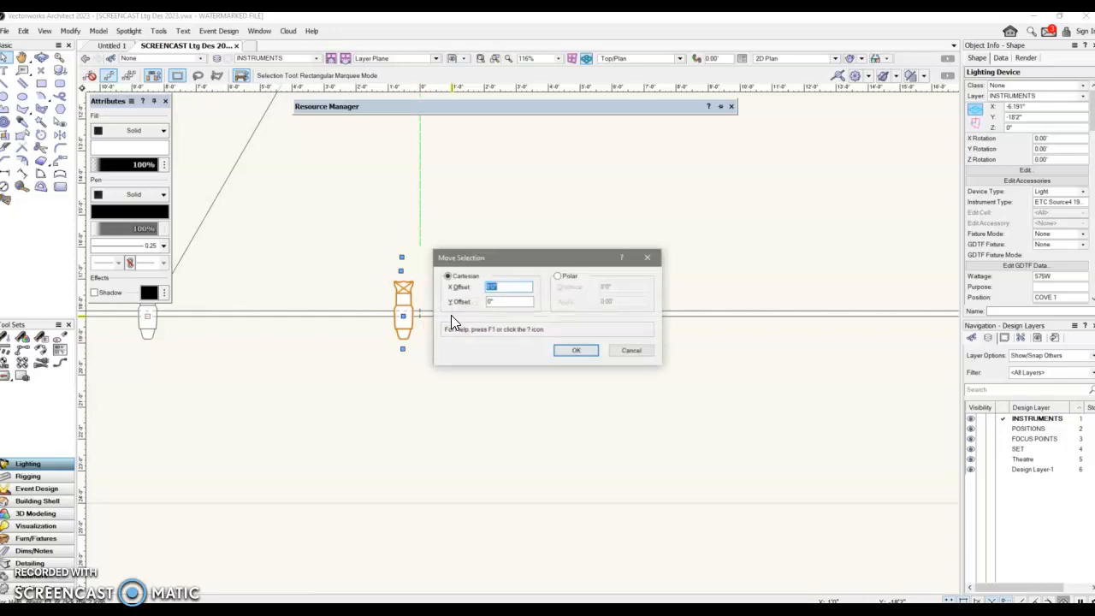
pyautogui.click(573, 350)
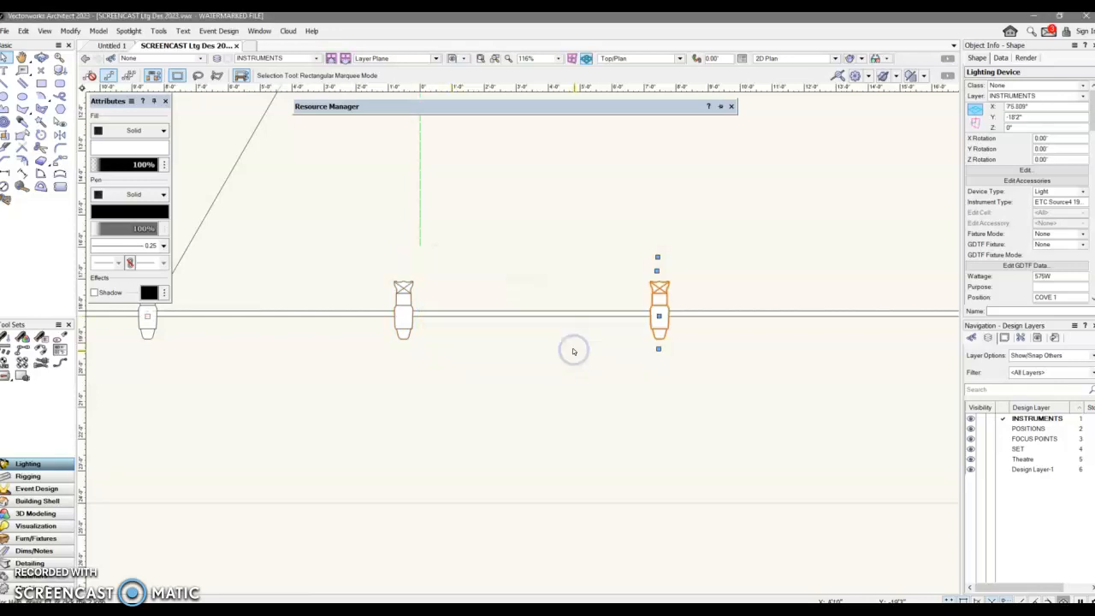
# Accept the backup copy and move the lighting device at the diagonal line's end by an X offset of -8'0".
pyautogui.scroll(-4, 590, 342)
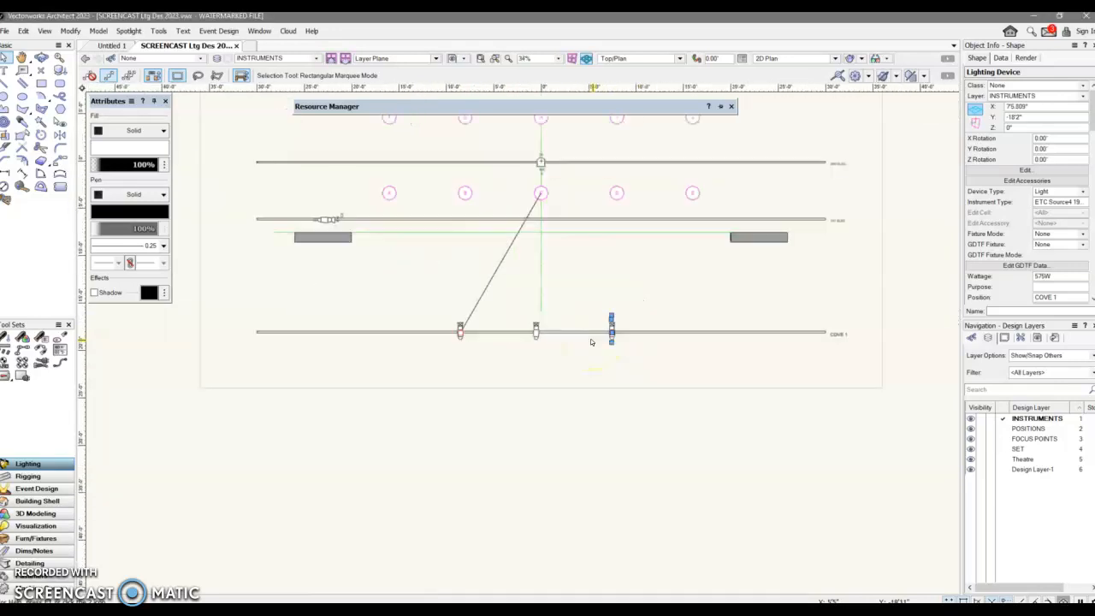
pyautogui.click(458, 328)
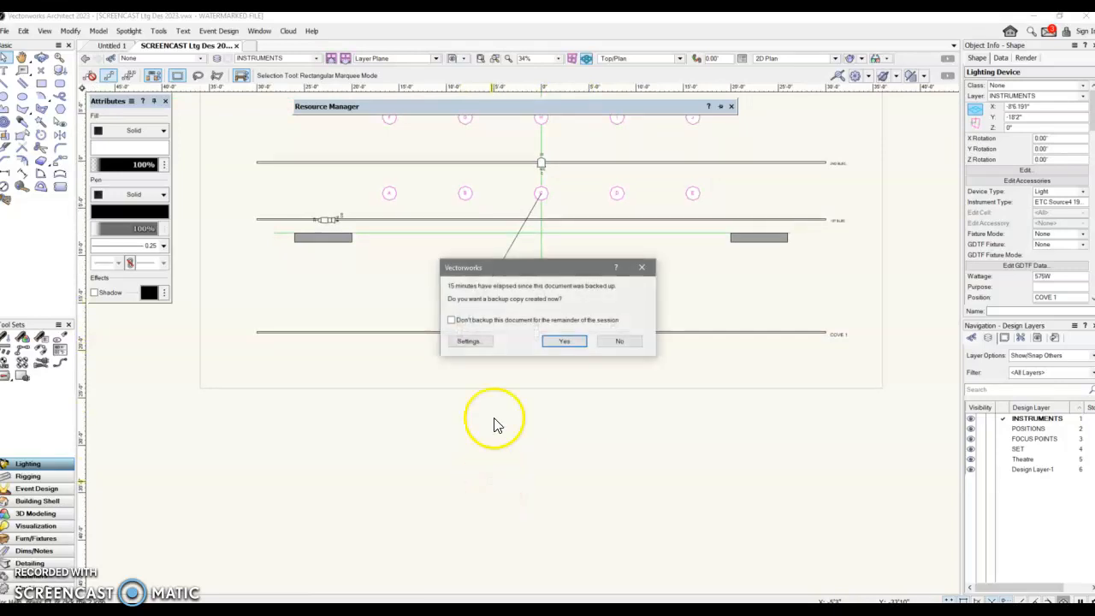
pyautogui.click(545, 340)
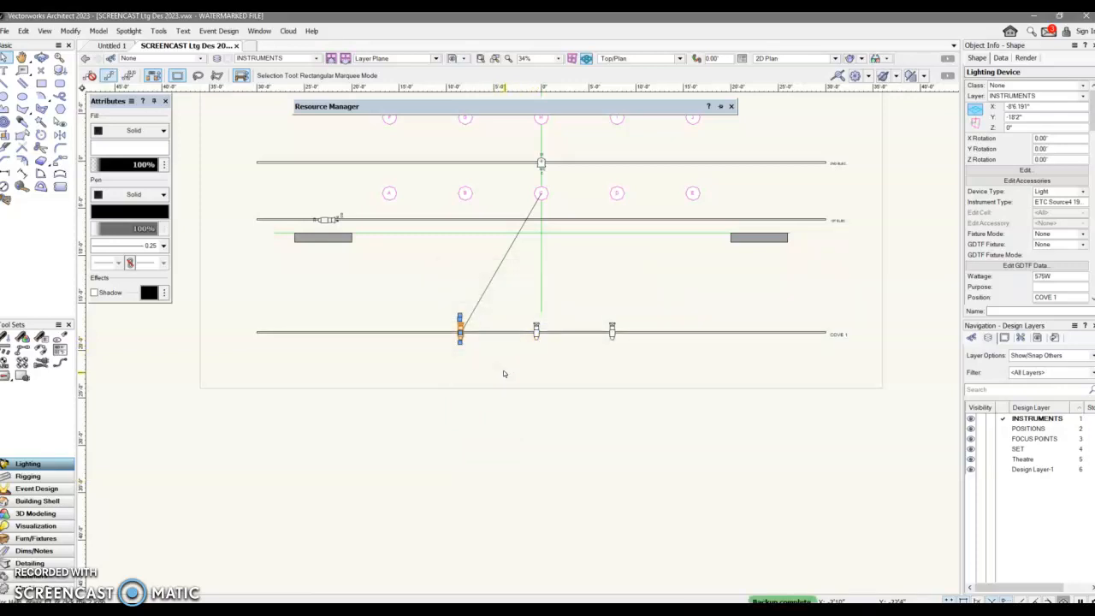
pyautogui.hotkey('ctrl', 'm')
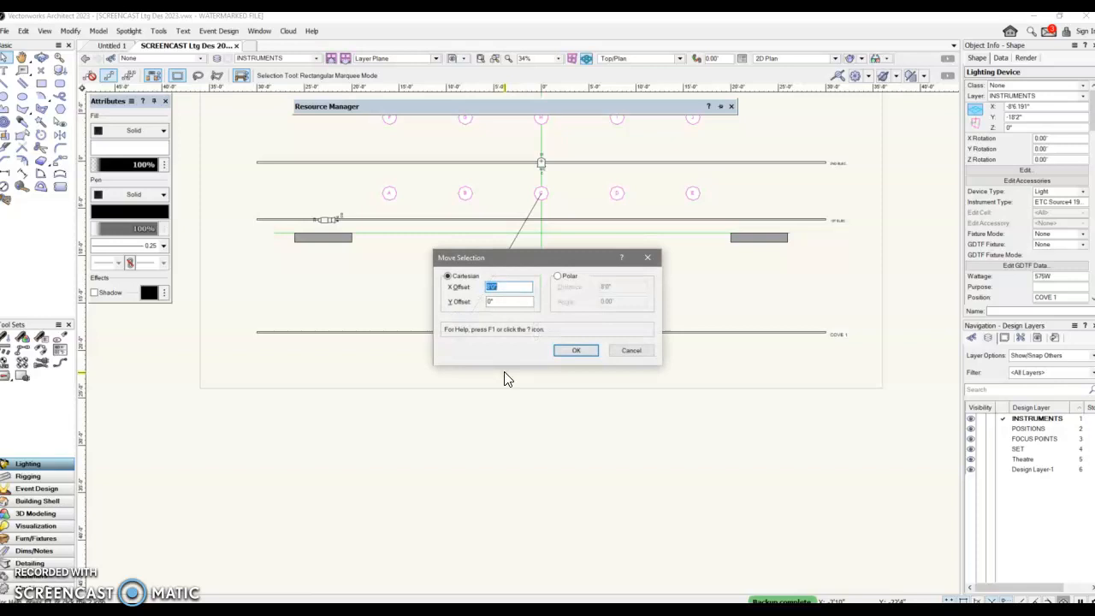
pyautogui.click(514, 284)
pyautogui.press('Home')
pyautogui.write('-')
pyautogui.click(562, 350)
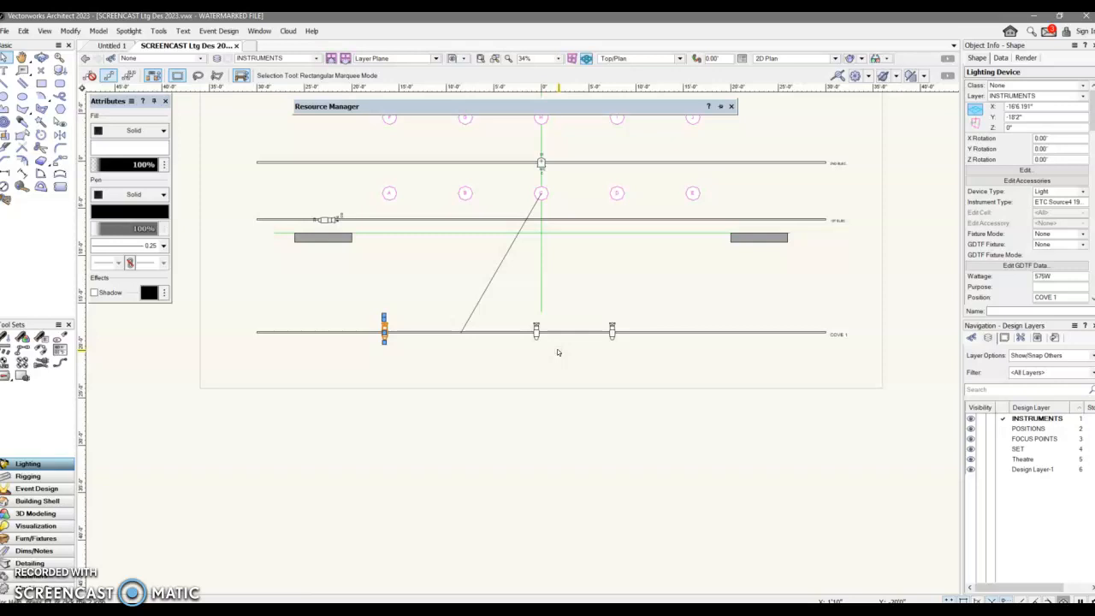
# Duplicate the selected stage-right lighting device on COVE 1 and move the copy by an X offset of 8'0" onto the diagonal line's end.
pyautogui.hotkey('ctrl', 'm')
pyautogui.click(489, 291)
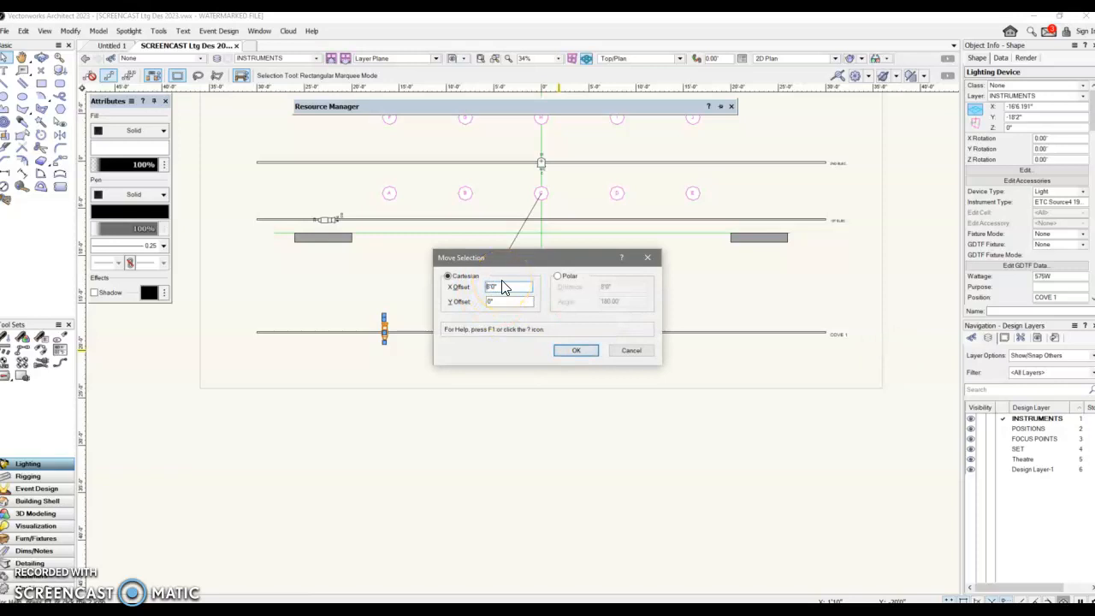
pyautogui.click(574, 350)
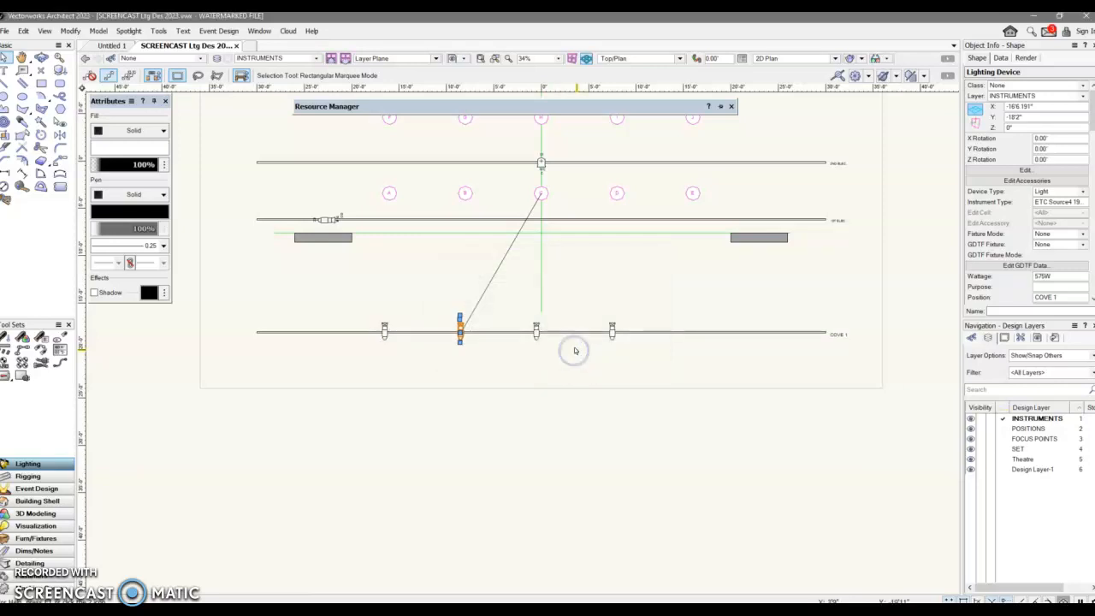
# Duplicate the outermost stage-right lighting device on COVE 1 and move the copy by an X offset of -8'0".
pyautogui.click(384, 329)
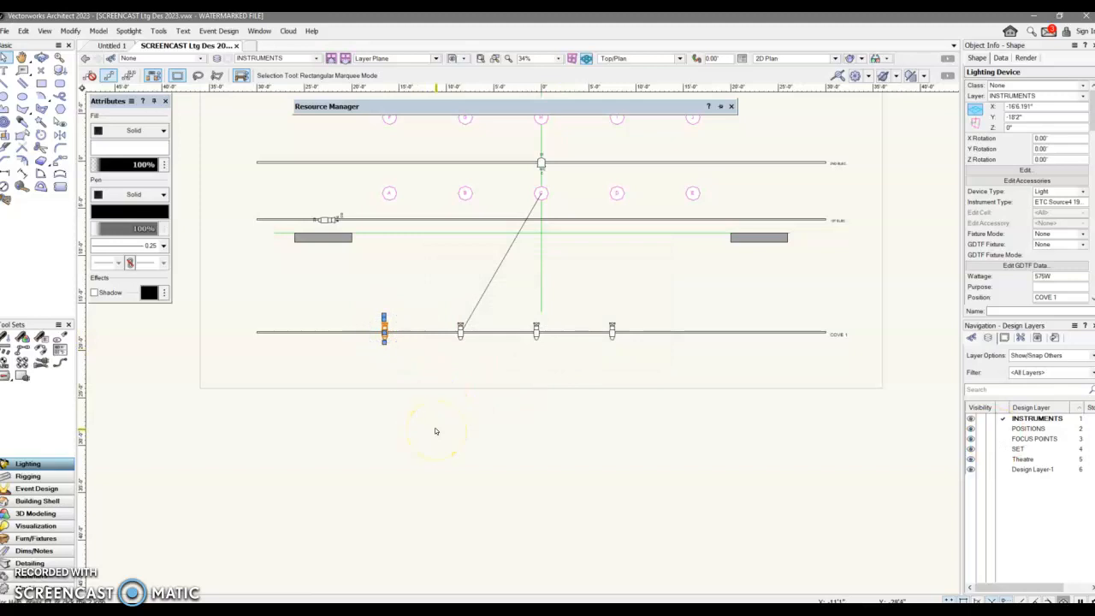
pyautogui.hotkey('ctrl', 'm')
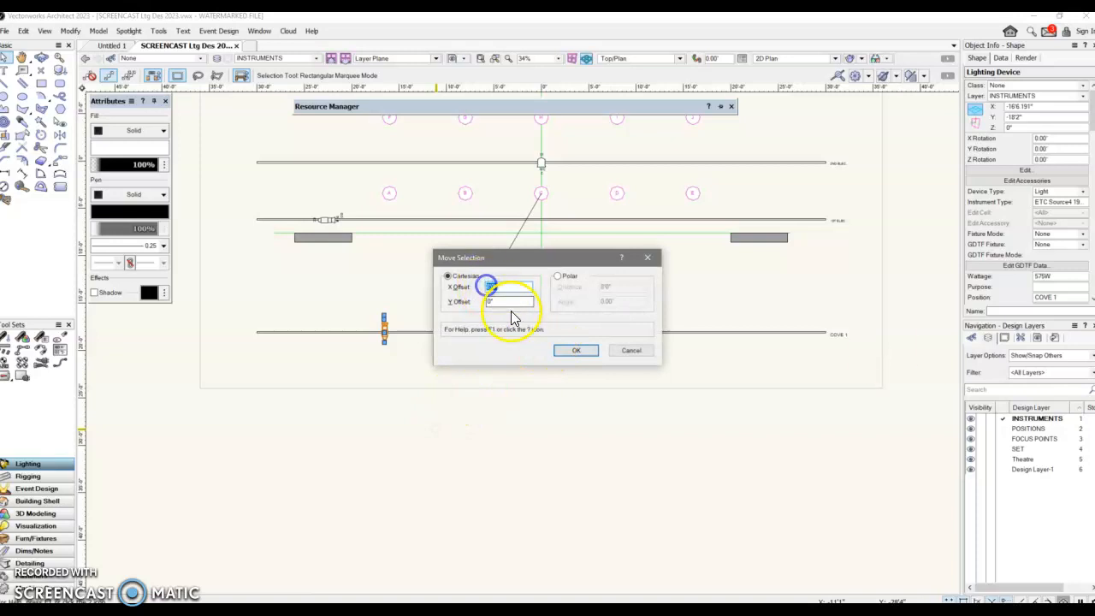
pyautogui.moveTo(485, 285)
pyautogui.mouseDown()
pyautogui.moveTo(889, 356)
pyautogui.moveTo(490, 287)
pyautogui.mouseUp()
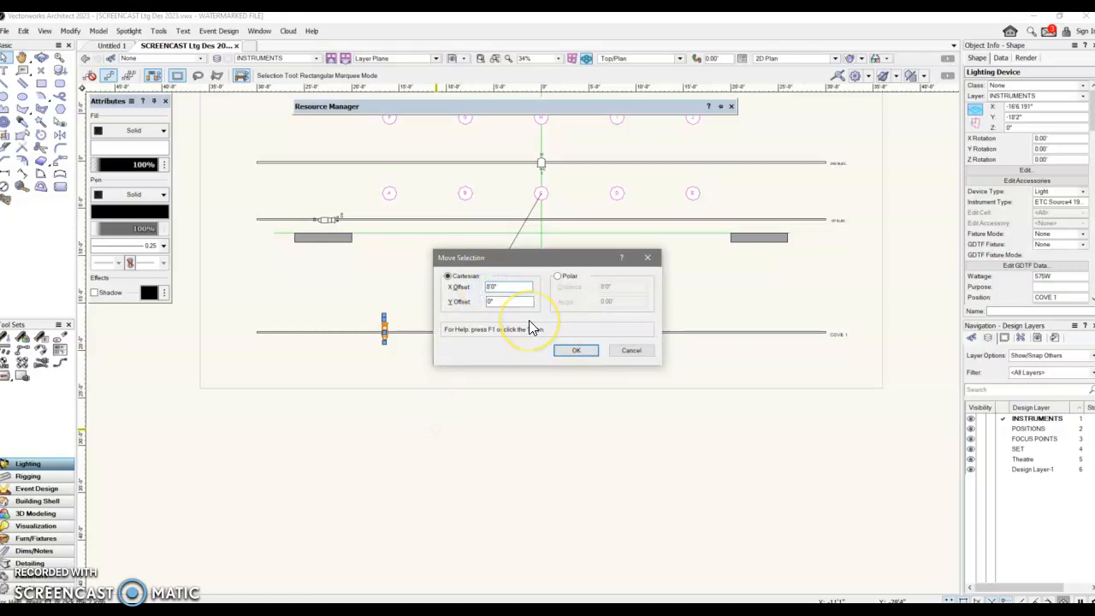
pyautogui.write('-')
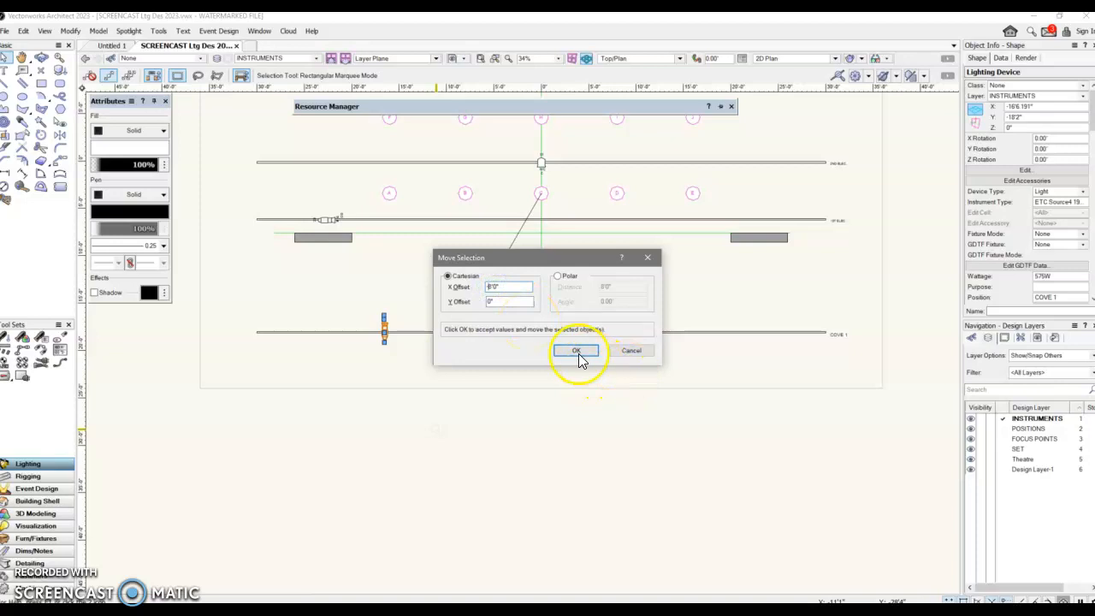
pyautogui.click(577, 350)
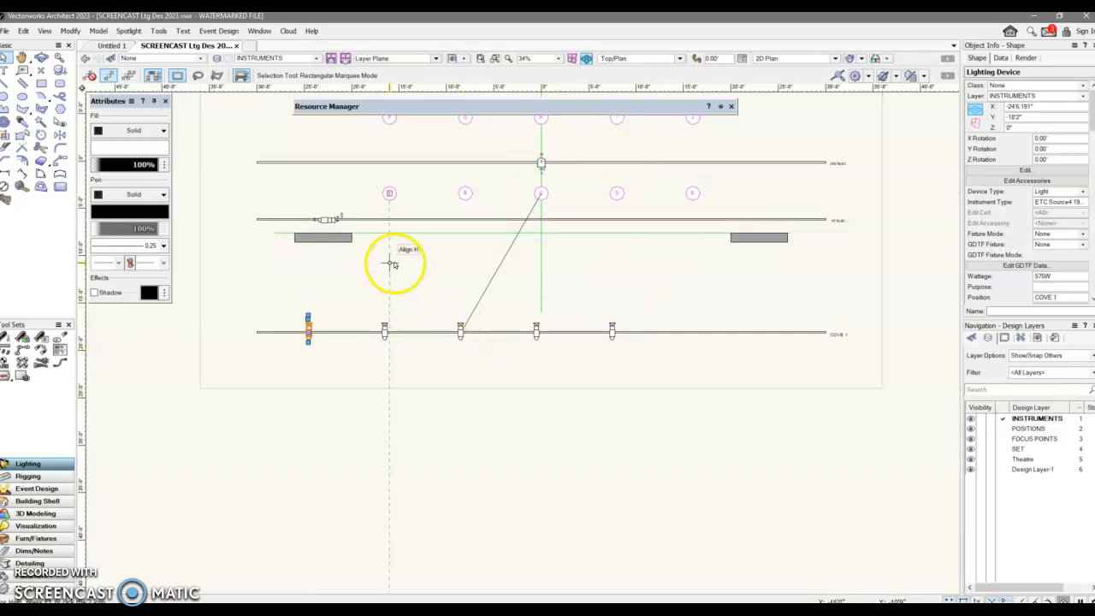
# Select all five lighting devices on COVE 1 and mirror duplicates of them across the vertical centre line.
pyautogui.moveTo(533, 106)
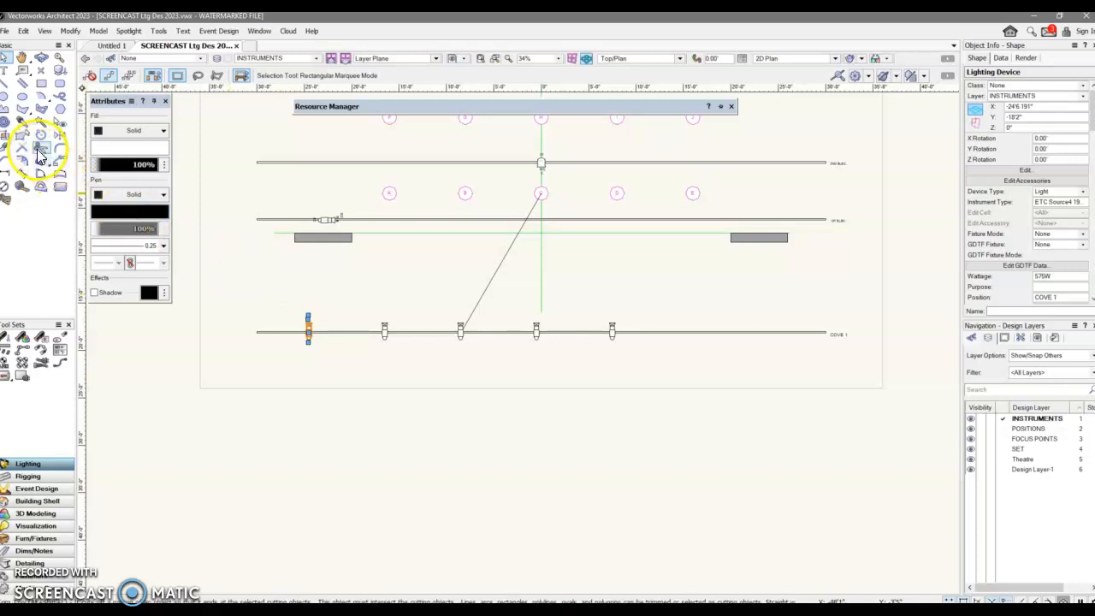
pyautogui.click(282, 292)
pyautogui.moveTo(286, 295); pyautogui.dragTo(628, 356)
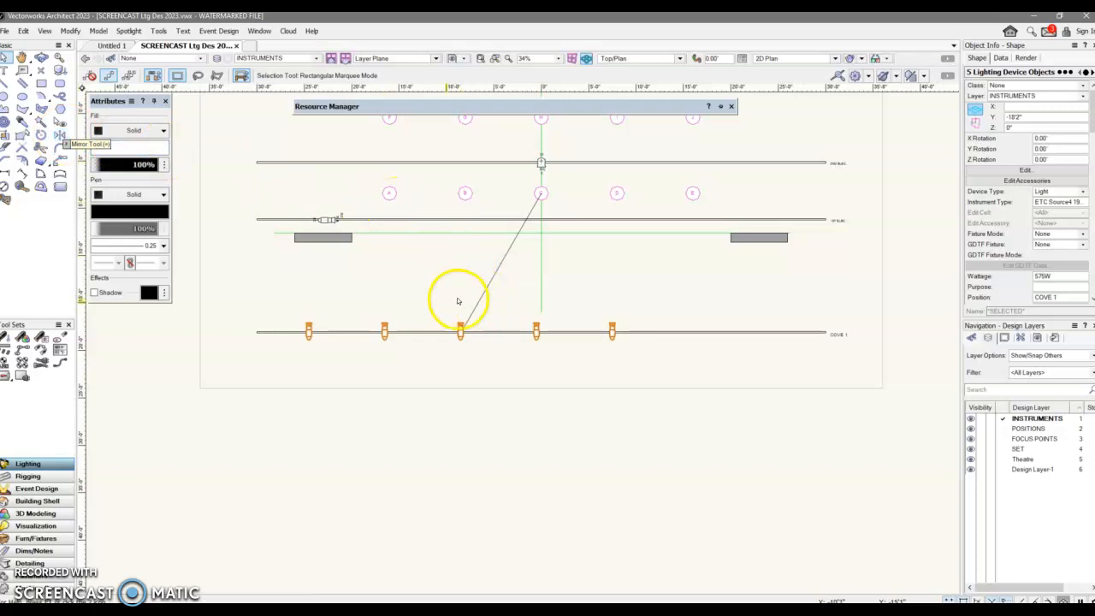
pyautogui.click(542, 249)
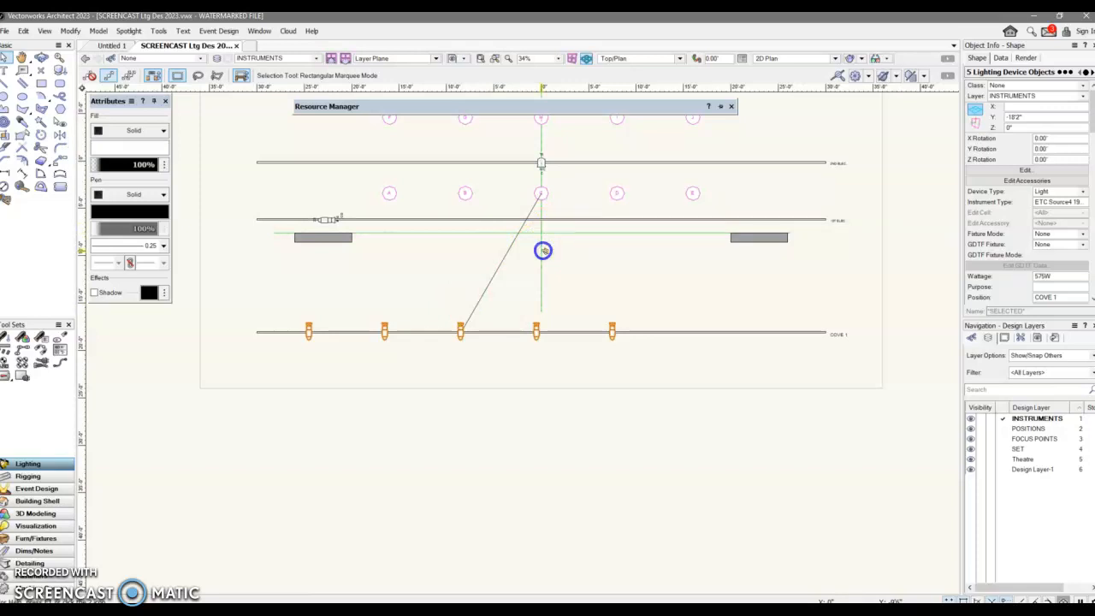
pyautogui.click(541, 363)
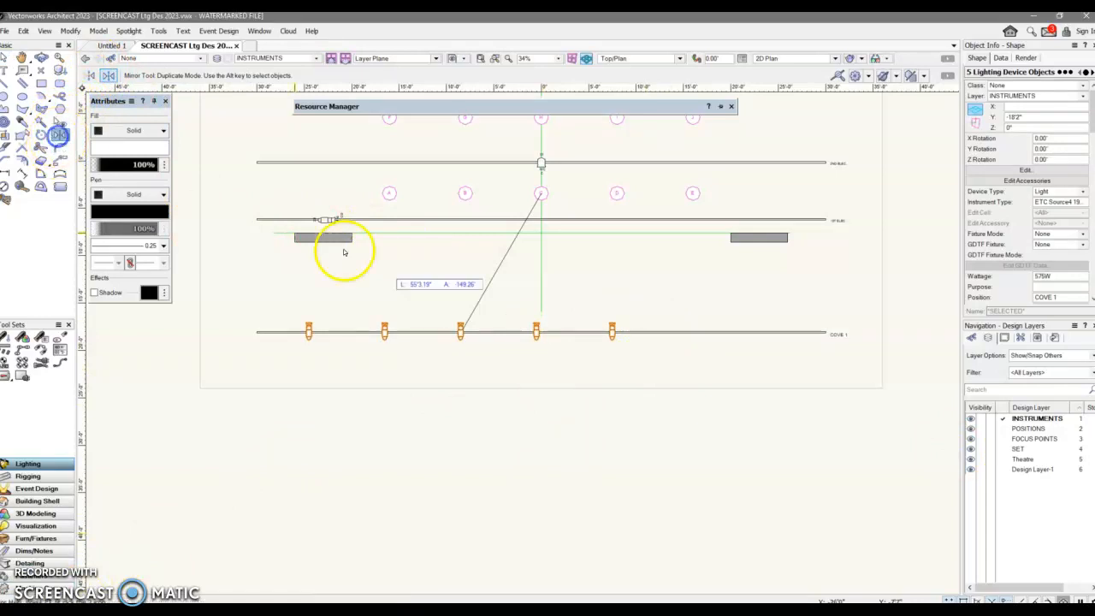
pyautogui.click(541, 265)
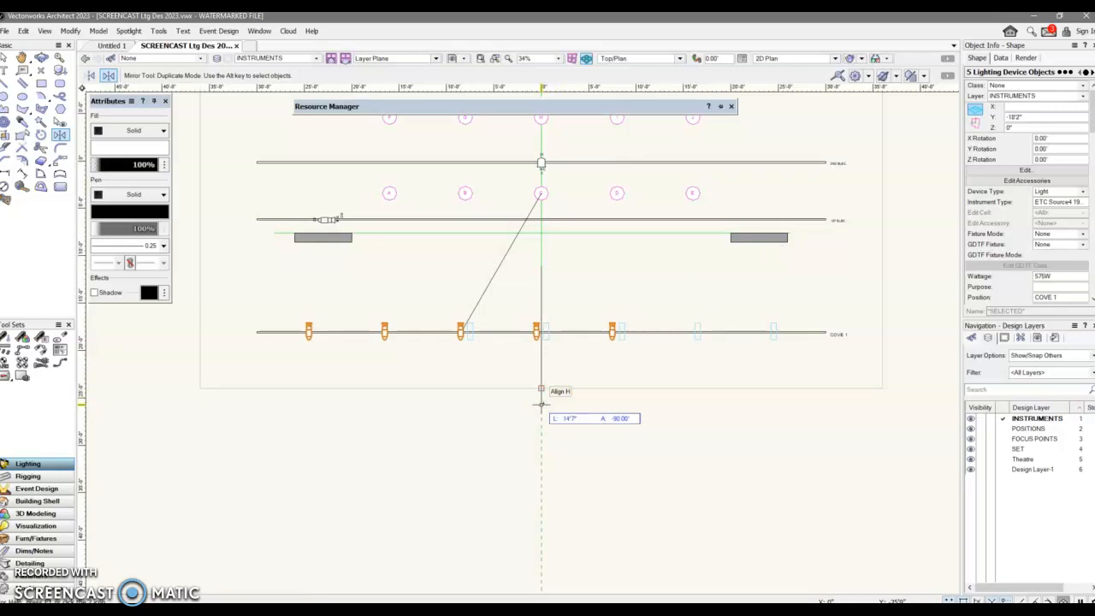
pyautogui.click(541, 404)
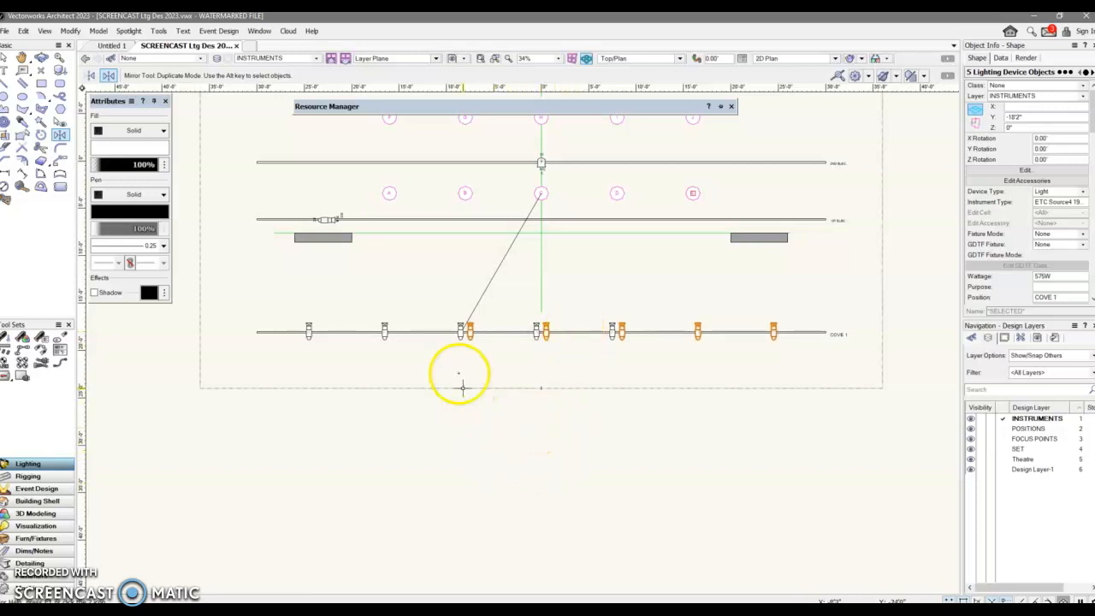
# Move the five mirrored lighting devices along COVE 1 by a positive X offset of about 6" to widen the gaps from the originals.
pyautogui.scroll(3, 457, 362)
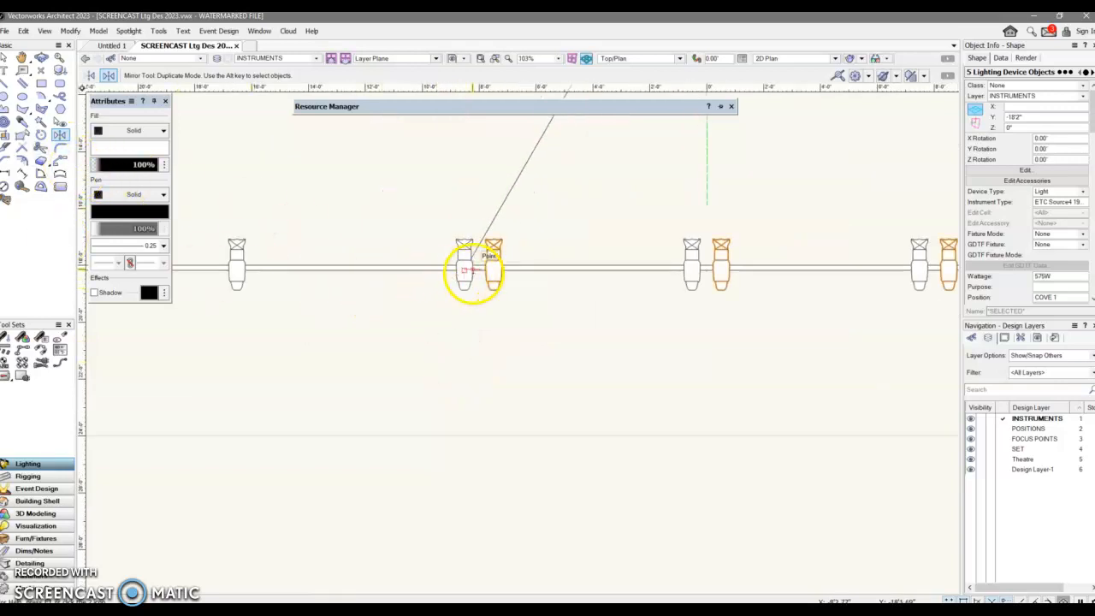
pyautogui.click(493, 270)
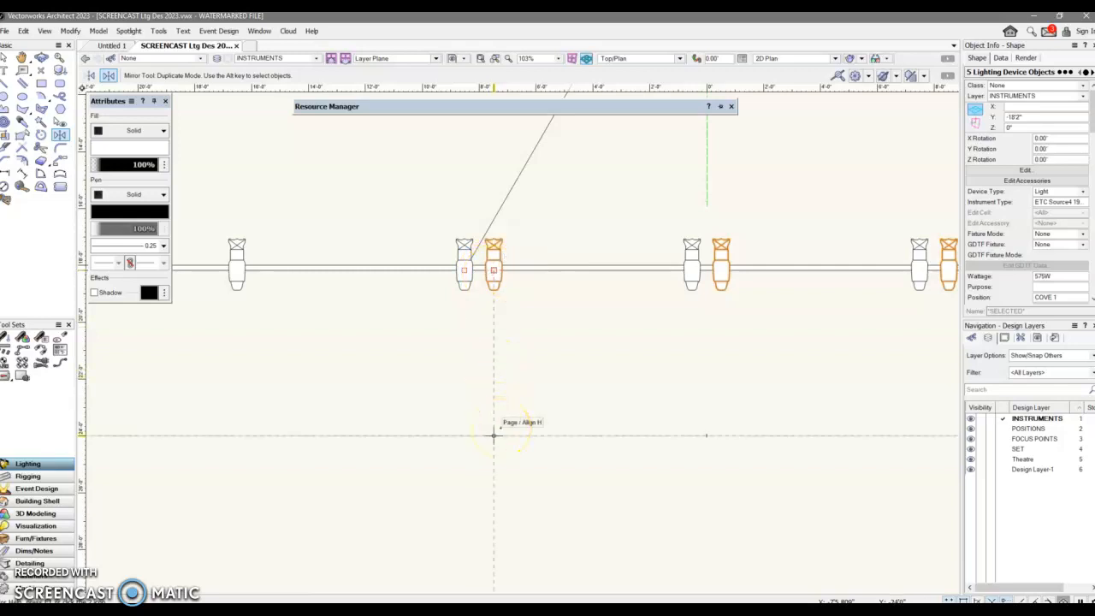
pyautogui.scroll(-3, 550, 359)
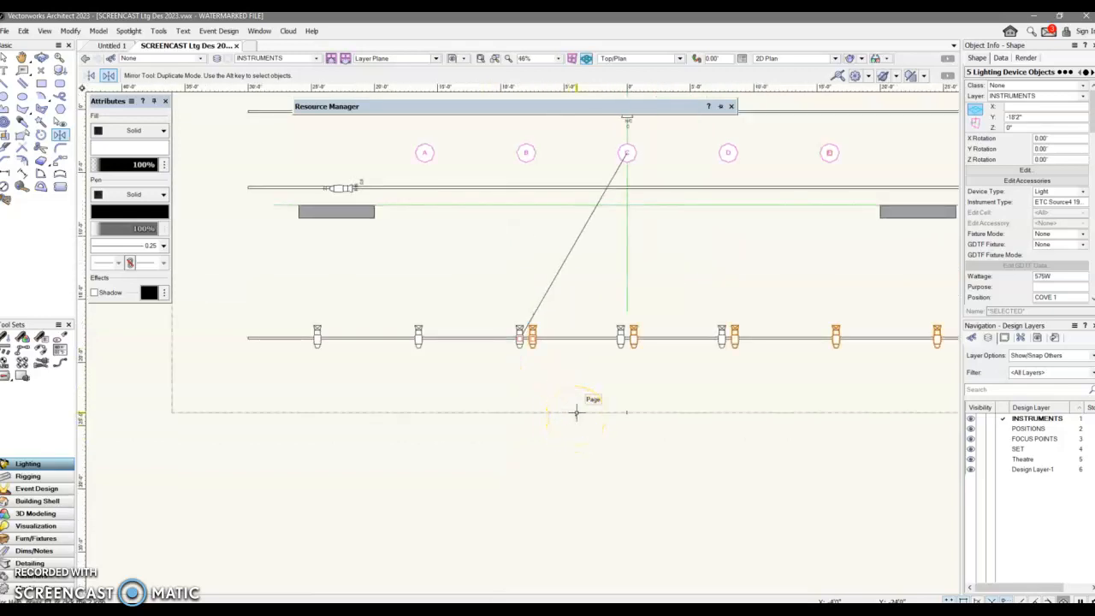
pyautogui.hotkey('ctrl', 'm')
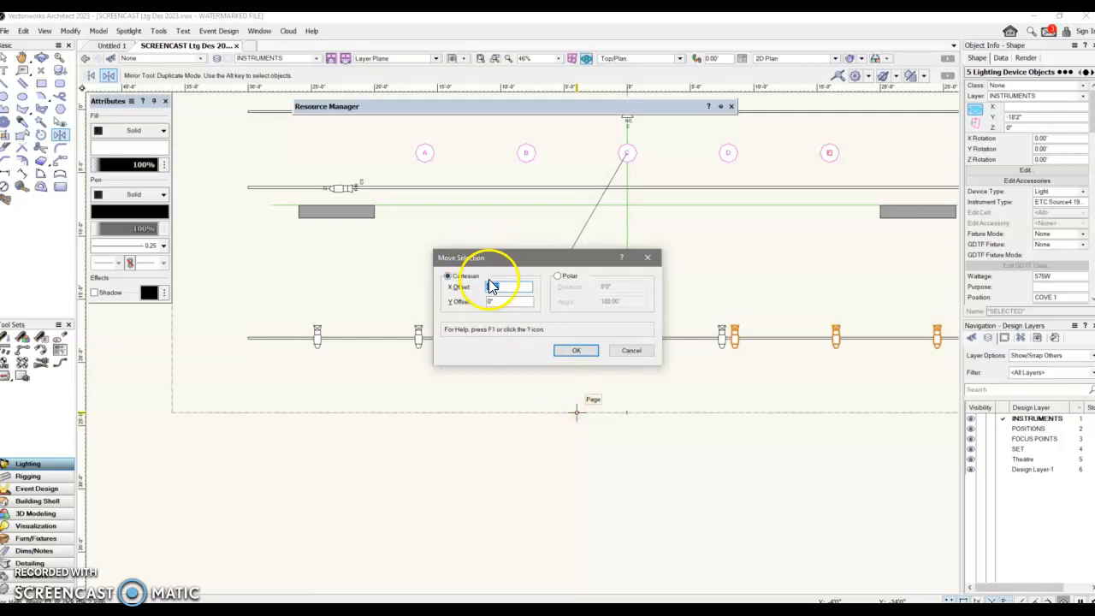
pyautogui.moveTo(500, 287); pyautogui.dragTo(488, 286)
pyautogui.click(576, 352)
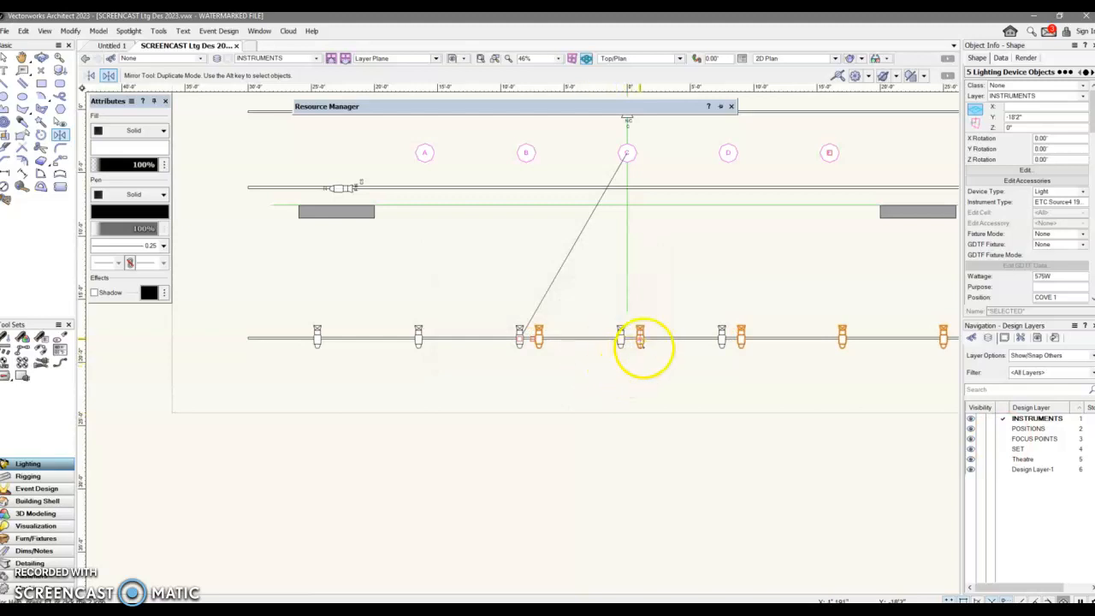